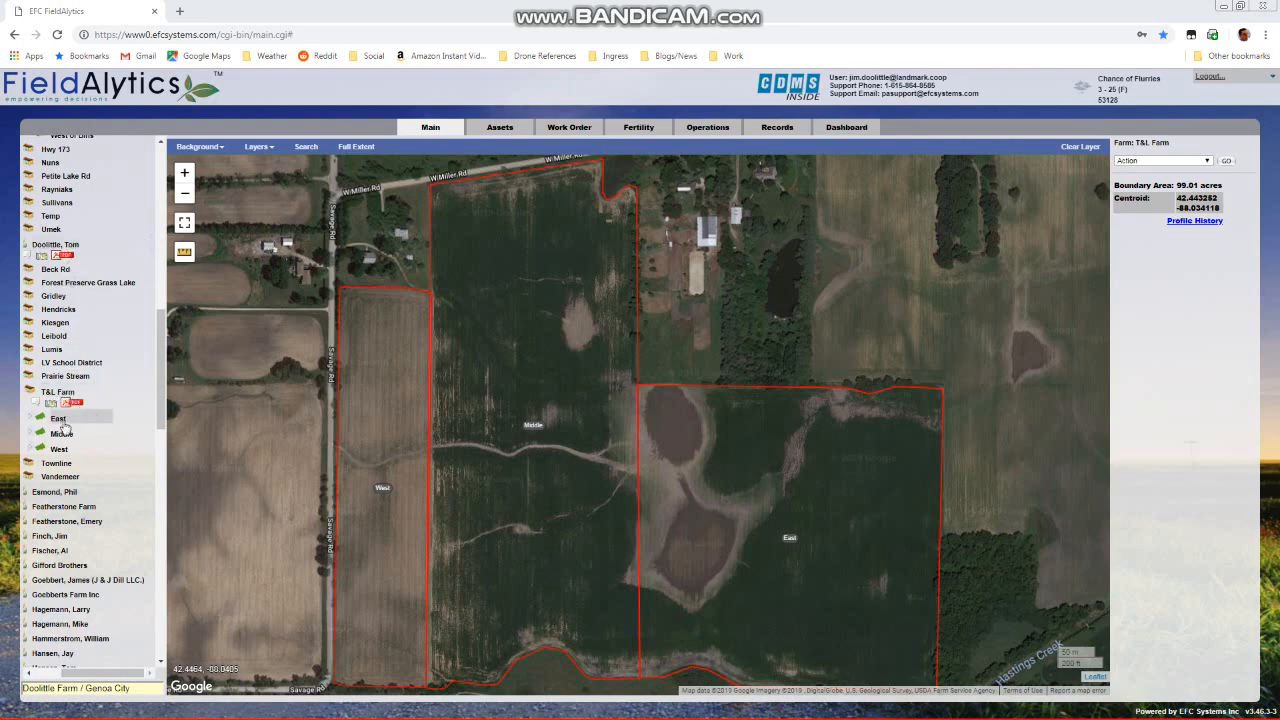
# Add a season named 2019 Crop to the East field of T&L Farm, keeping the default dates
pyautogui.click(58, 418)
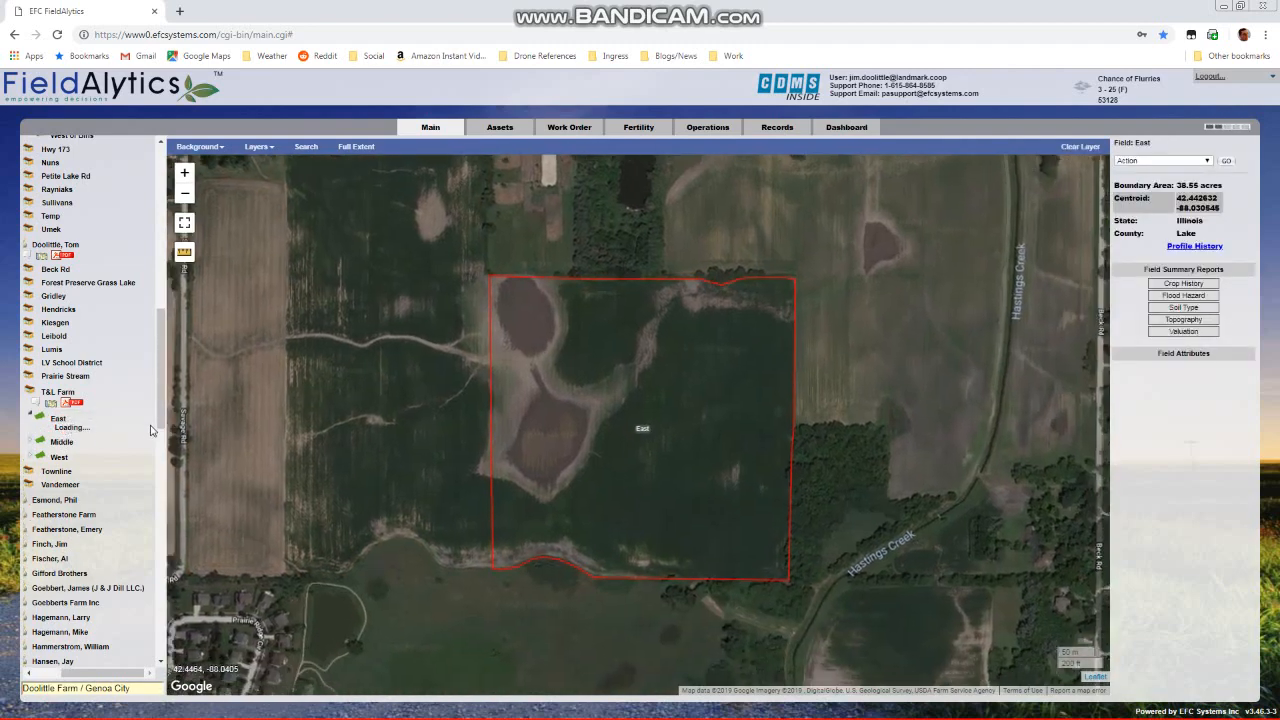
pyautogui.rightClick(82, 425)
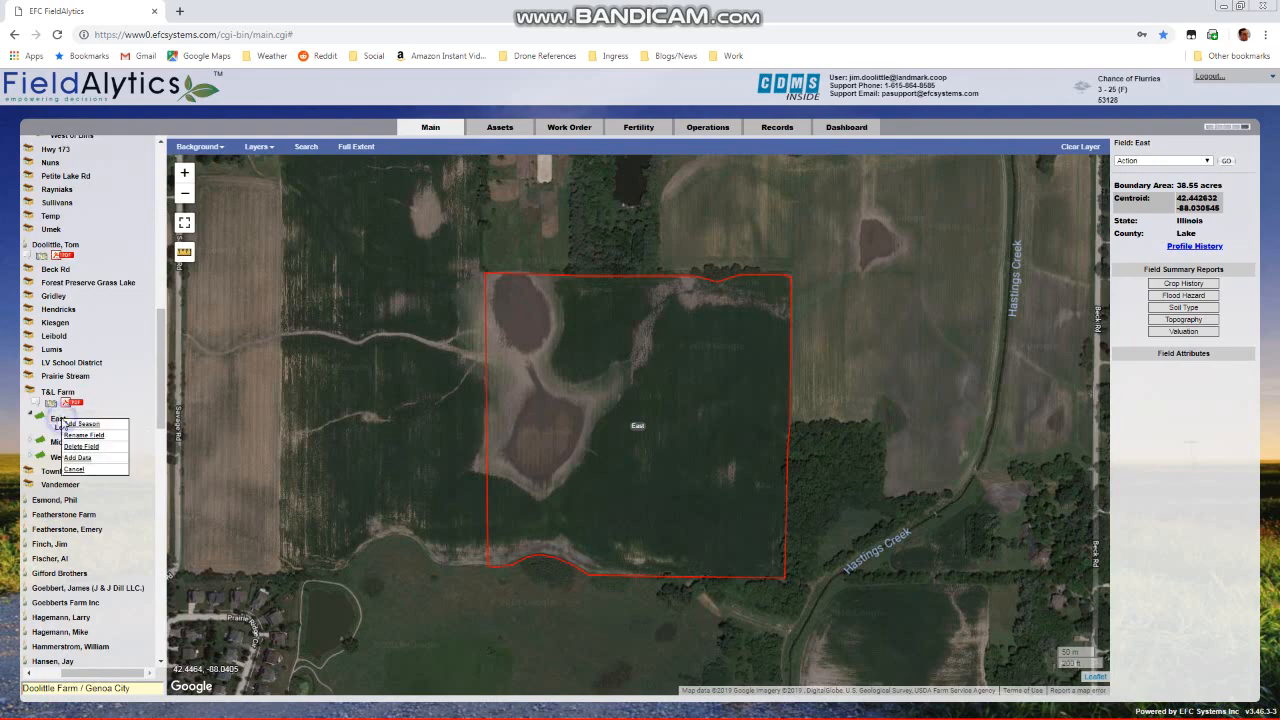
pyautogui.click(84, 424)
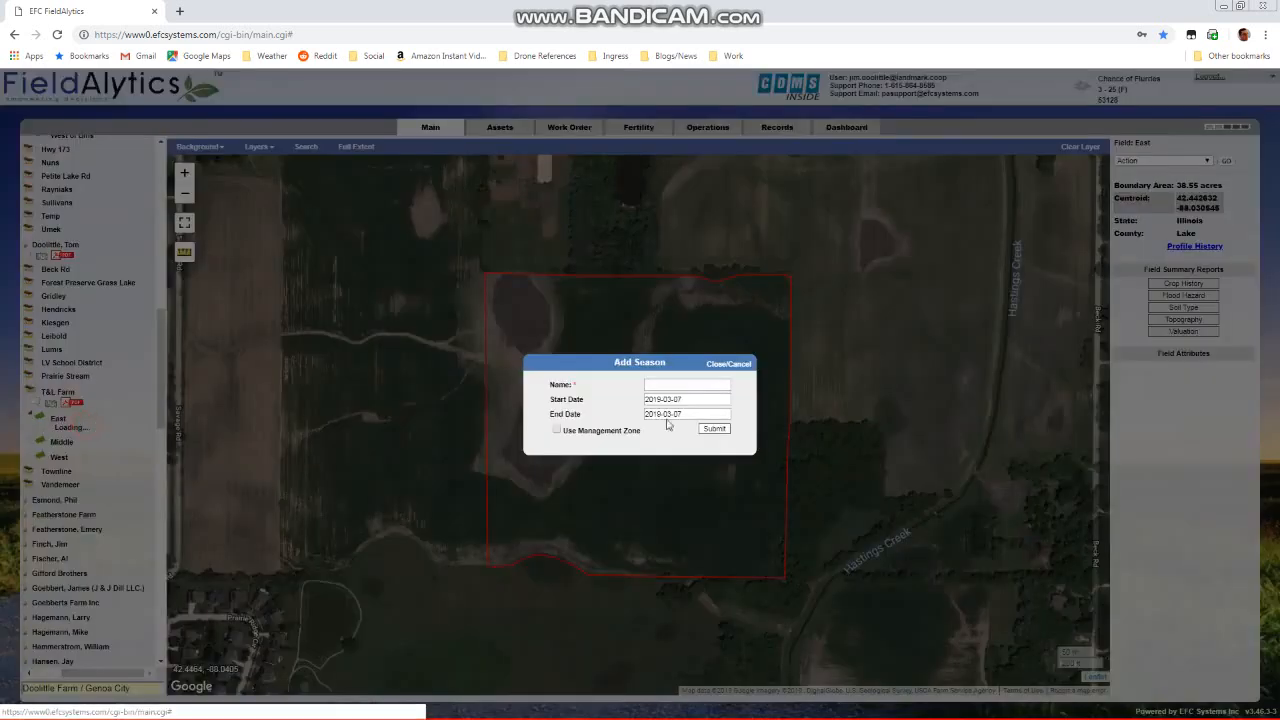
pyautogui.click(660, 387)
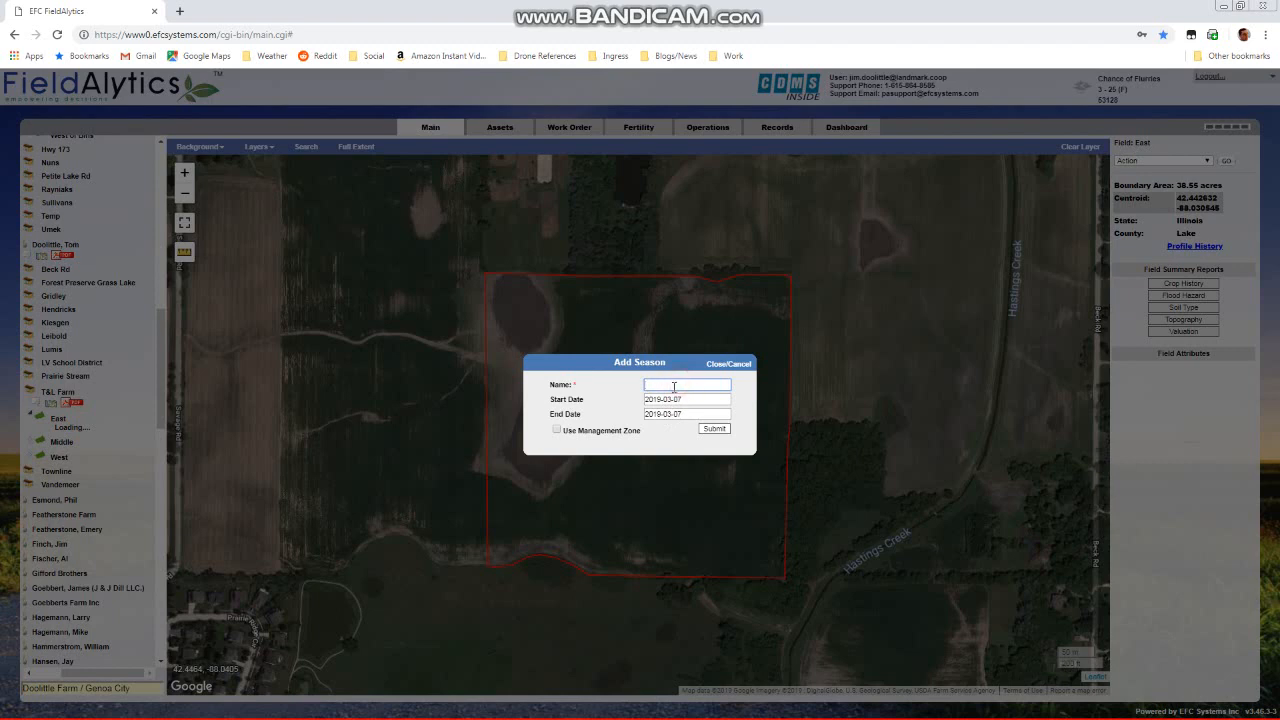
pyautogui.write('2019 Crop')
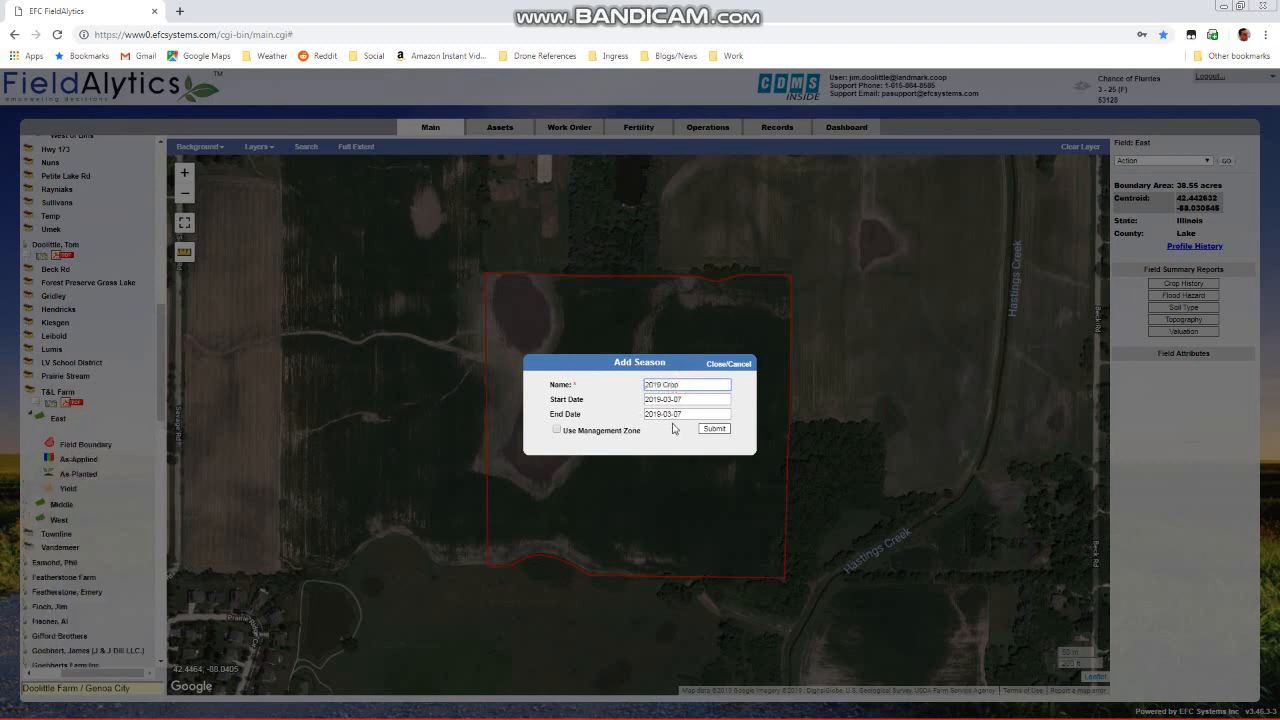
pyautogui.click(715, 429)
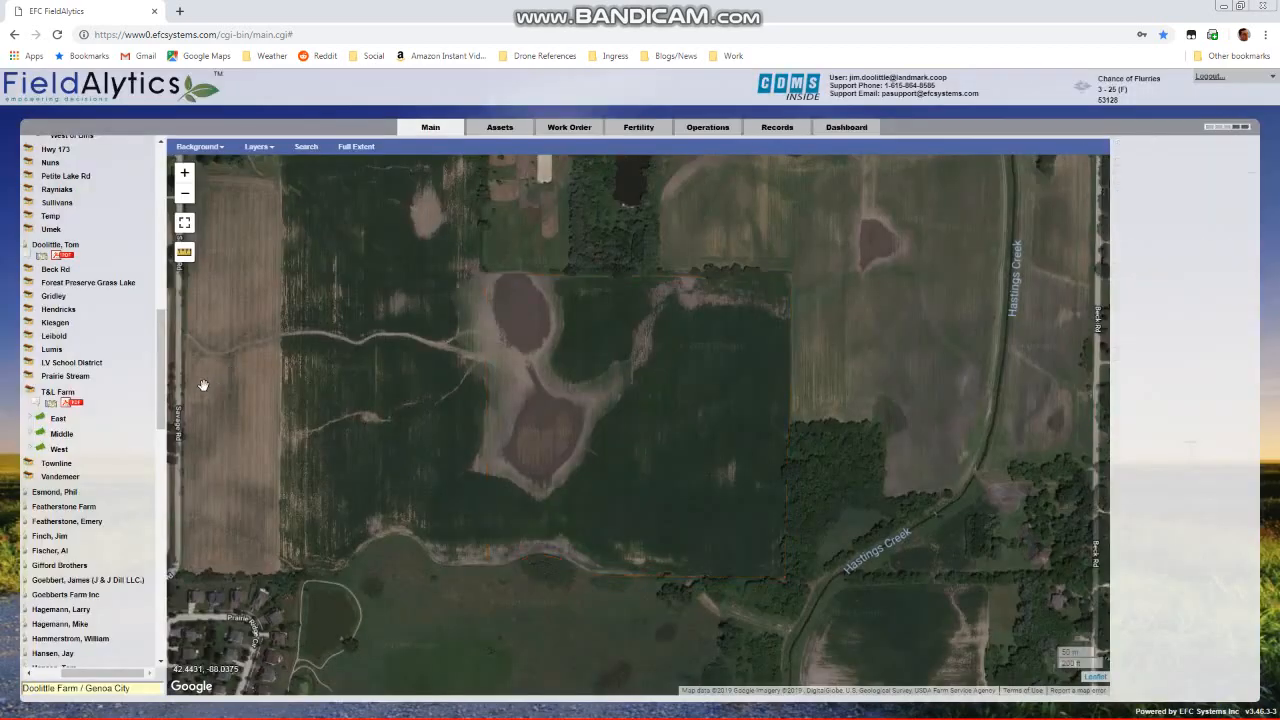
# Add a zone named 2019 Soybeans with crop Soybeans to the East field's 2019 Crop season, including the field boundary
pyautogui.click(93, 425)
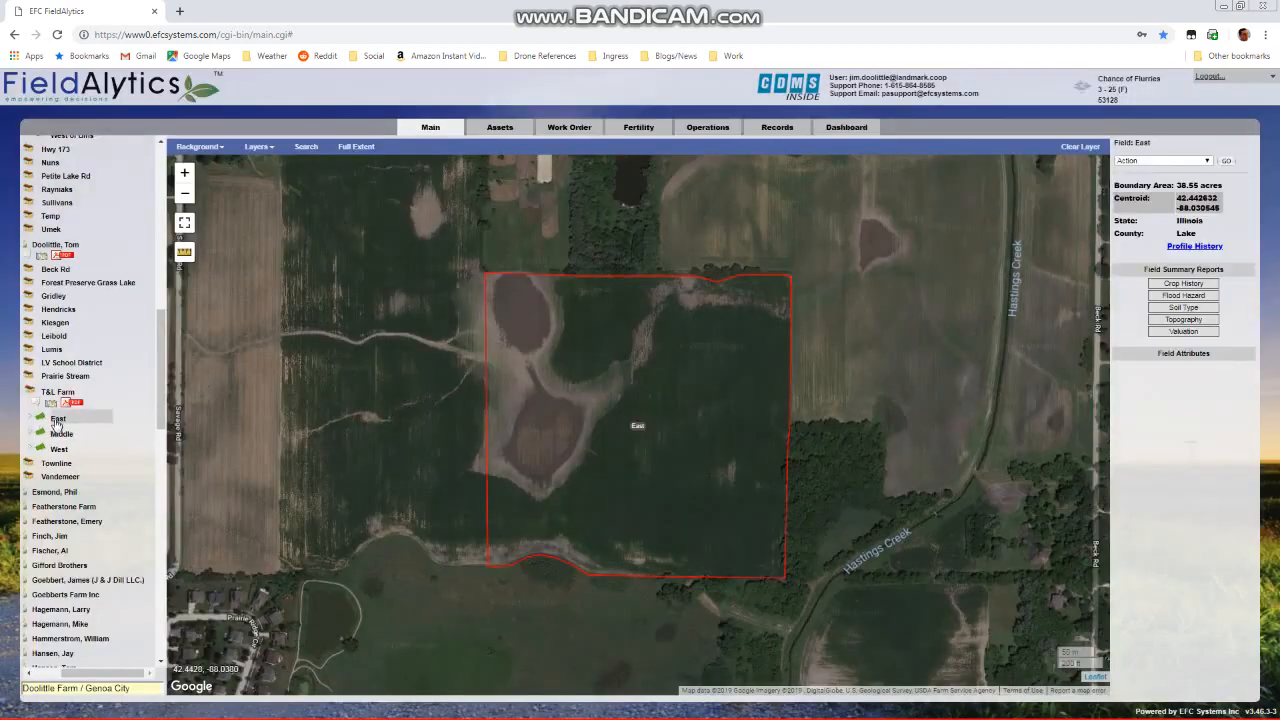
pyautogui.click(72, 423)
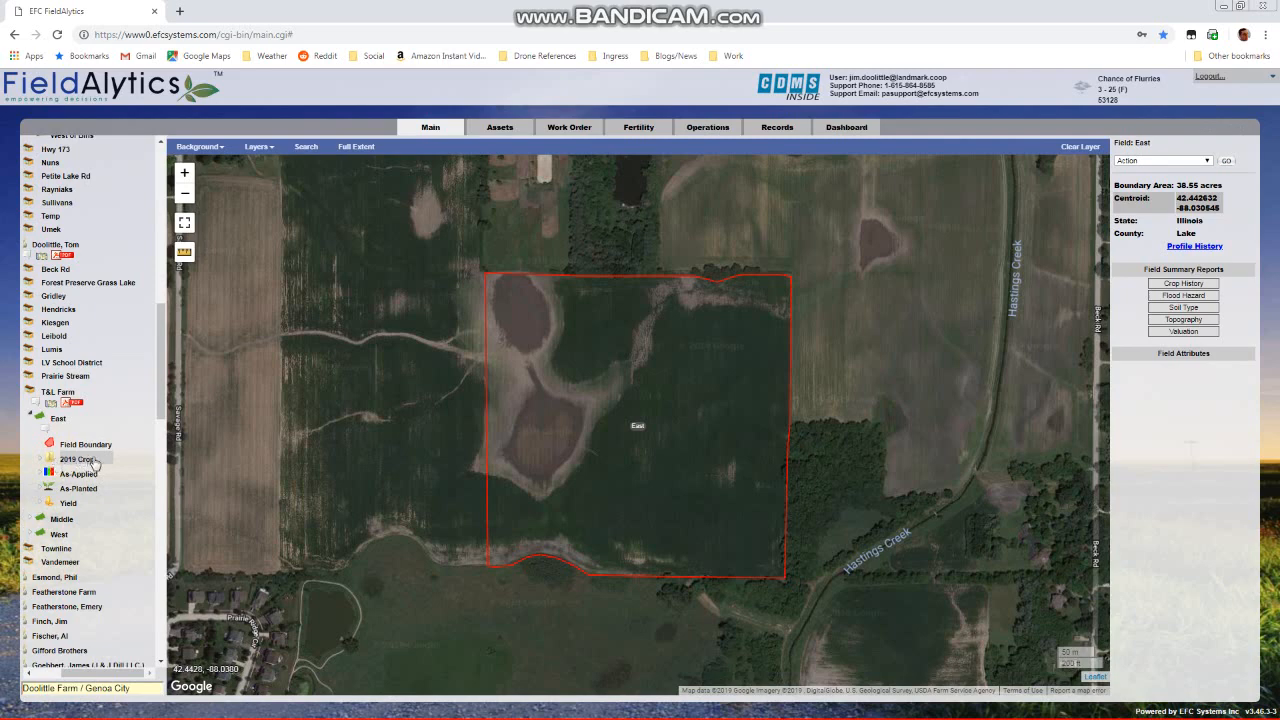
pyautogui.rightClick(90, 463)
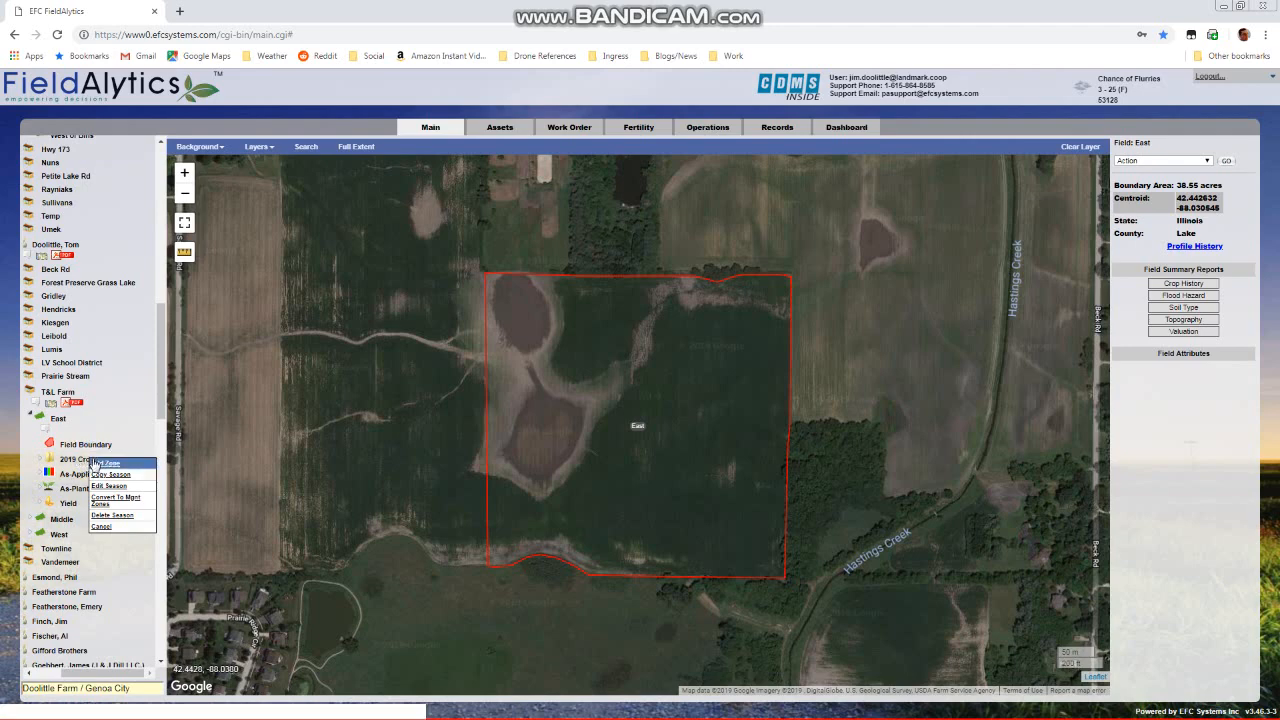
pyautogui.click(103, 464)
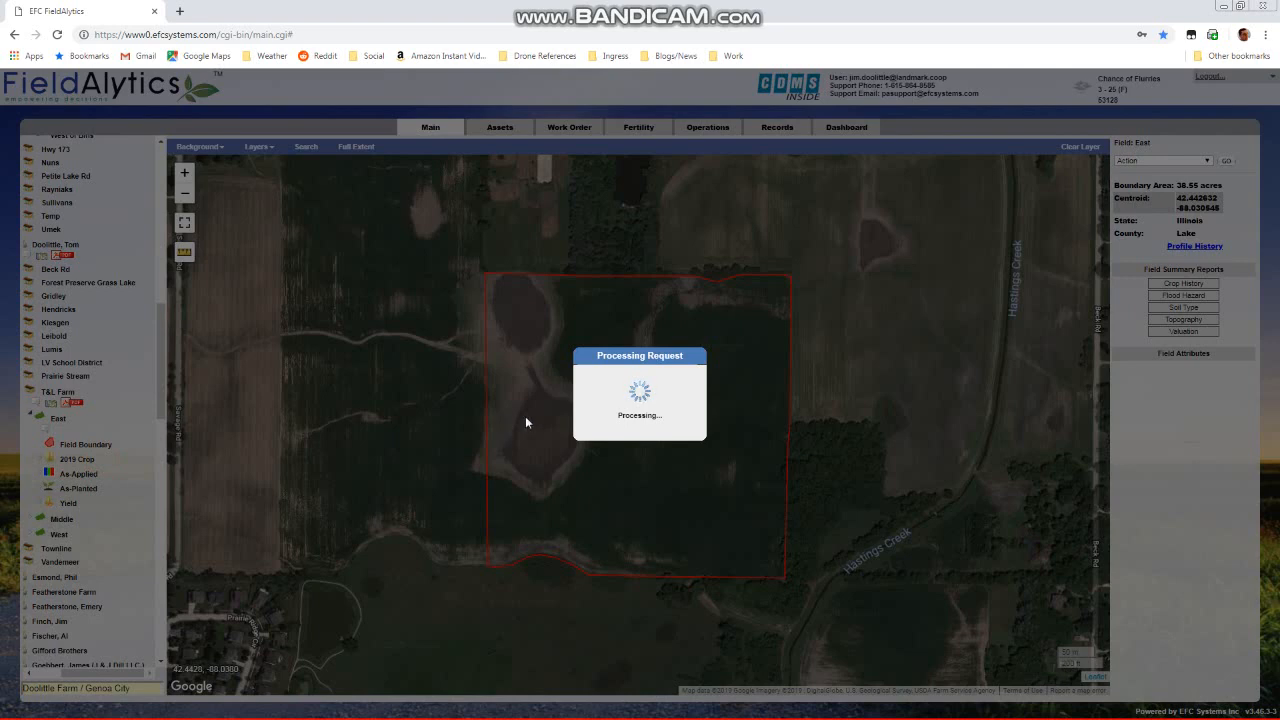
pyautogui.click(600, 338)
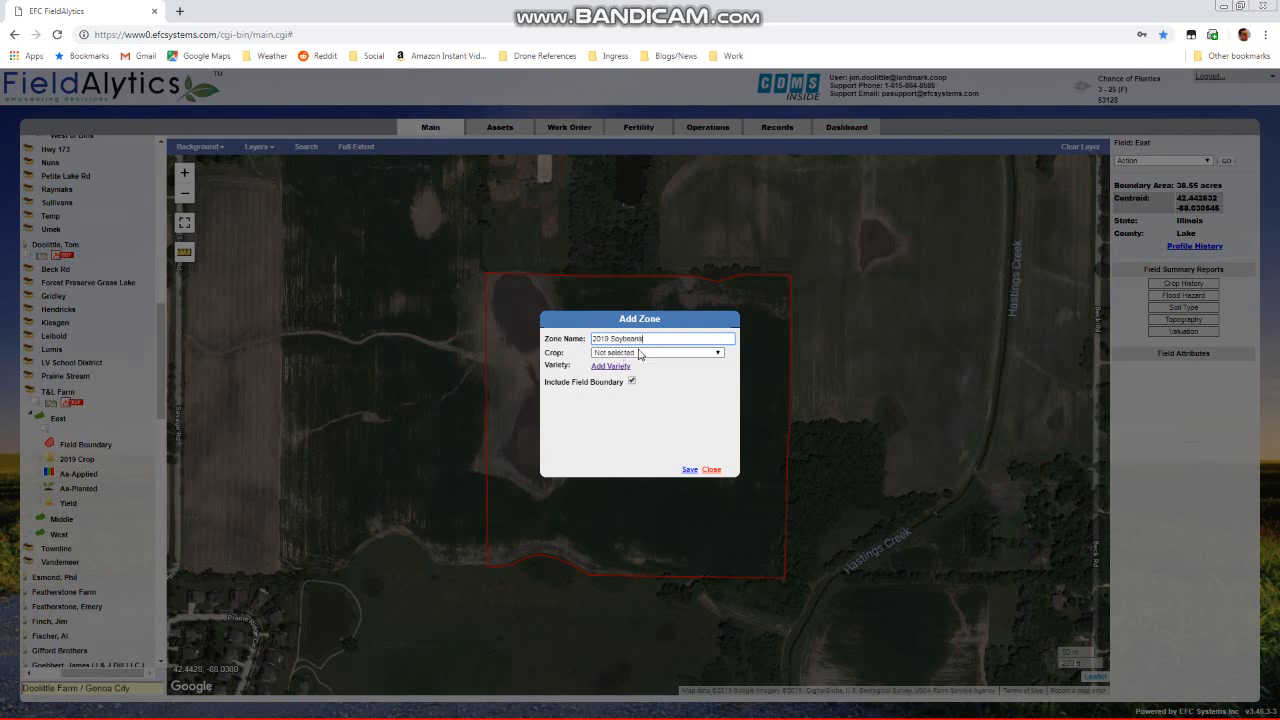
pyautogui.click(652, 354)
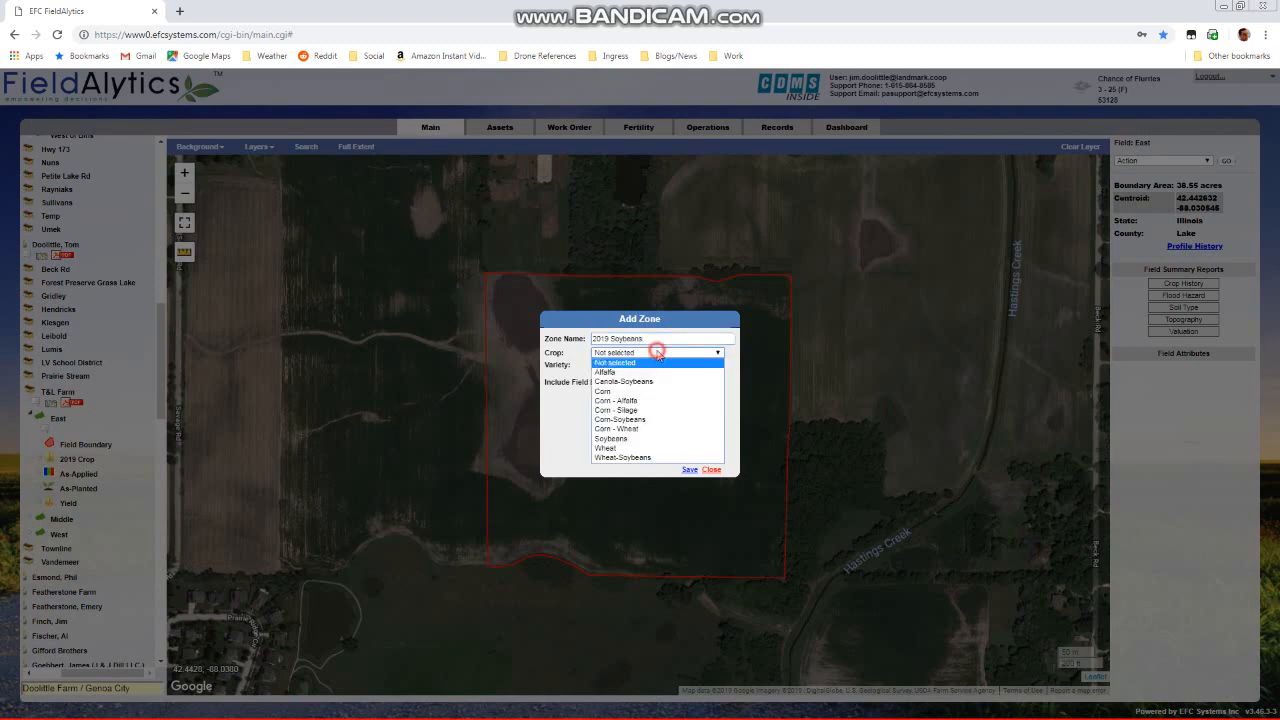
pyautogui.click(649, 439)
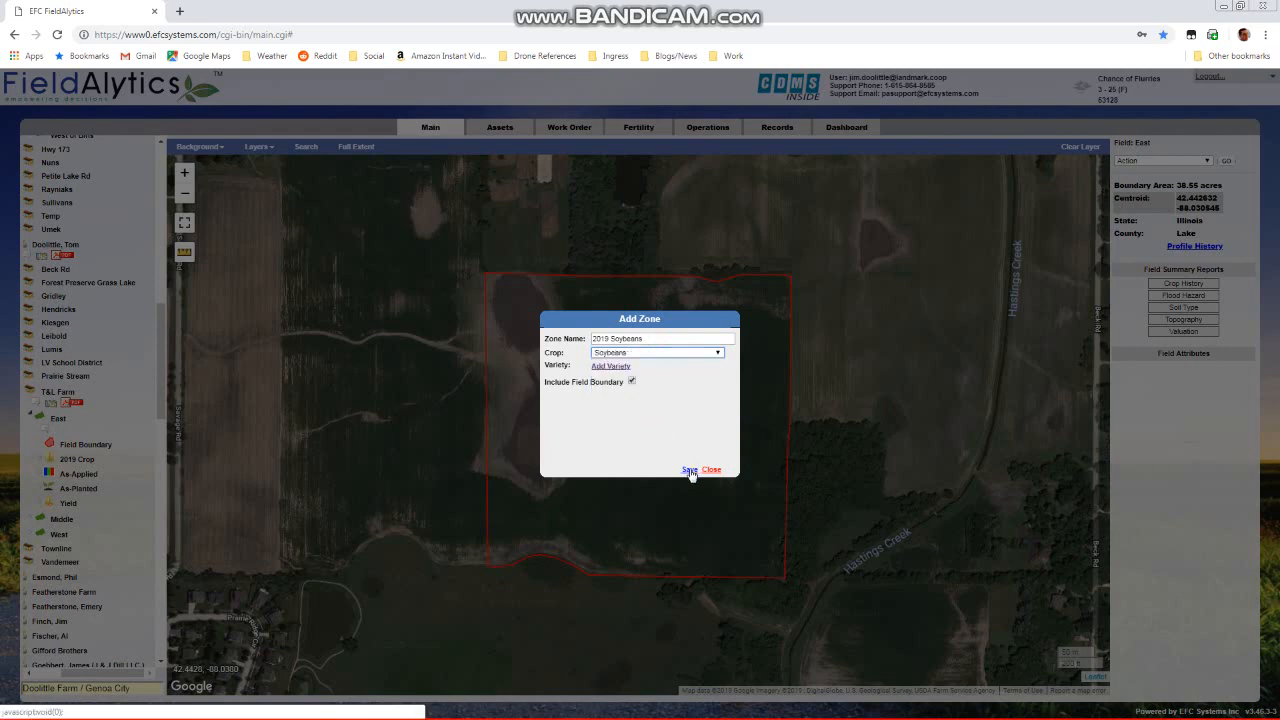
pyautogui.click(689, 470)
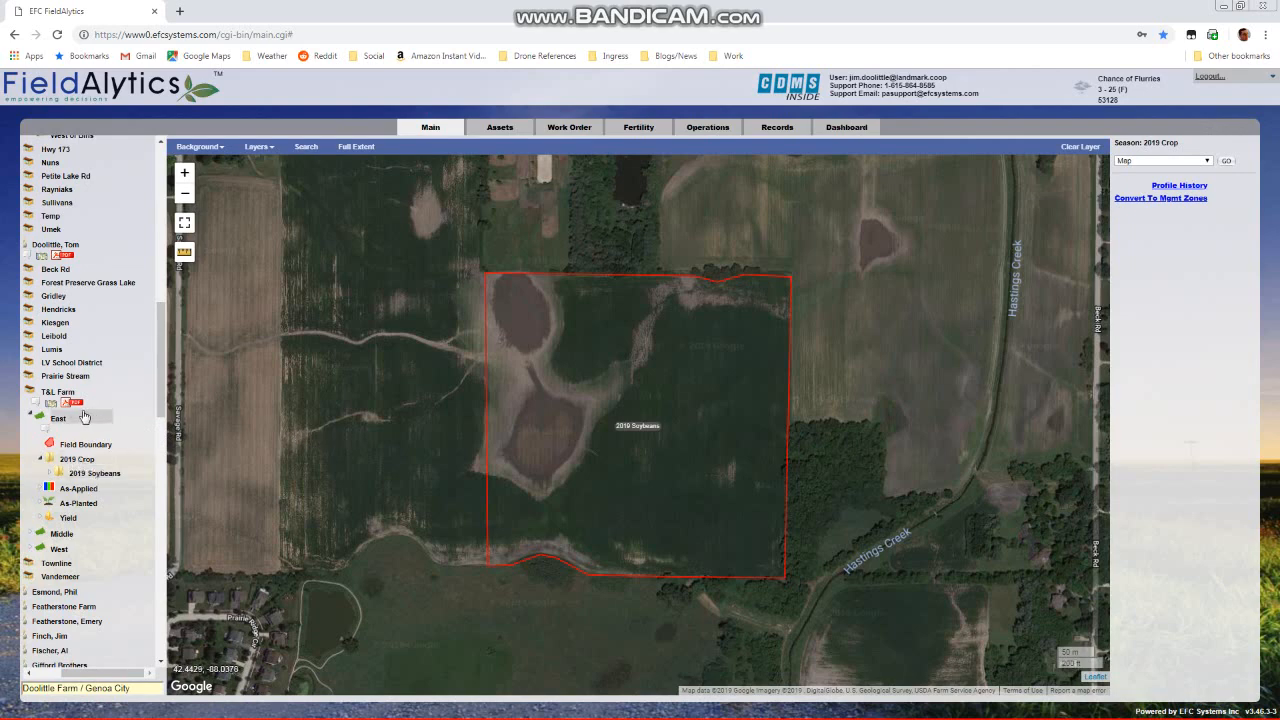
# Display the whole T&L Farm on the map with the Assigned Crops layer for 2019
pyautogui.click(51, 405)
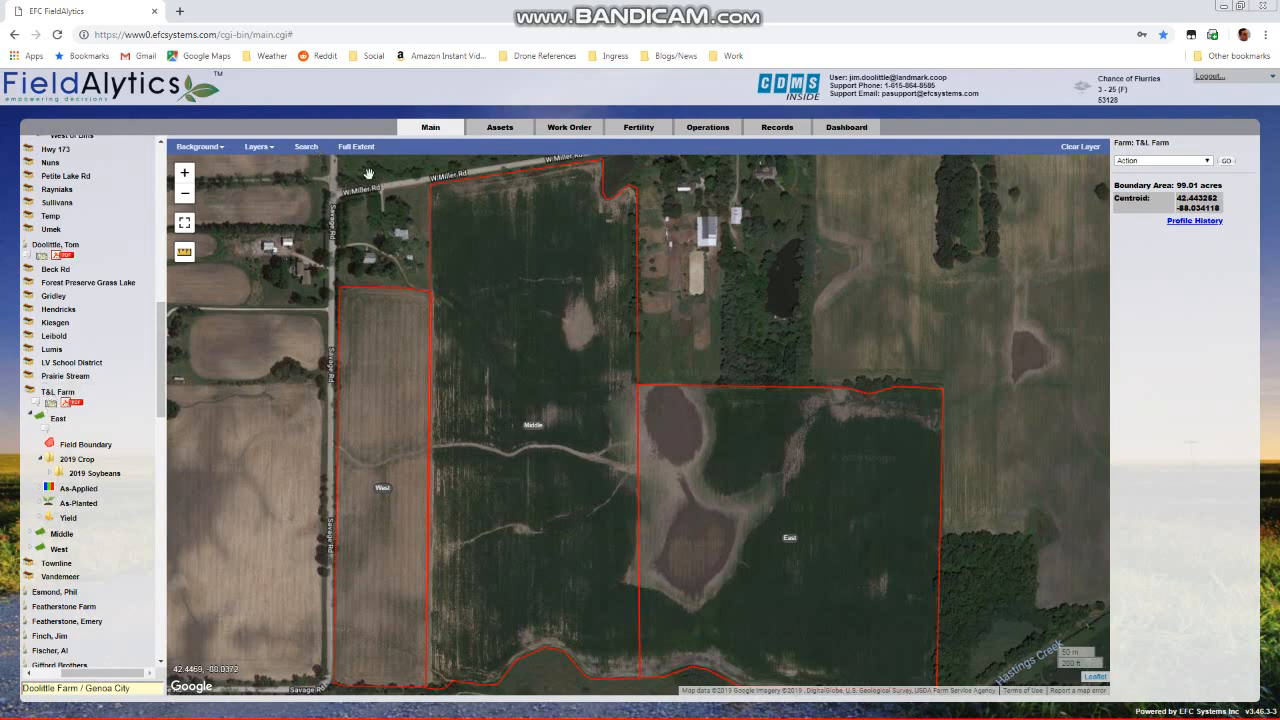
pyautogui.click(278, 150)
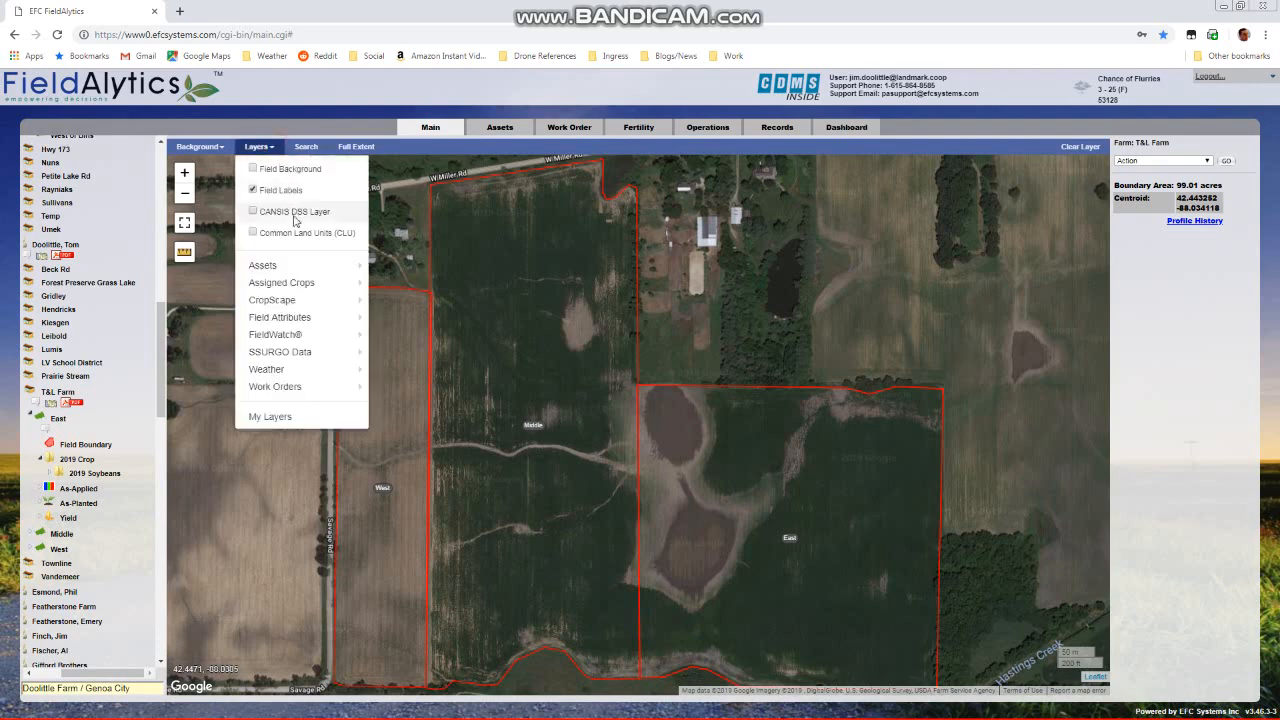
pyautogui.moveTo(296, 283)
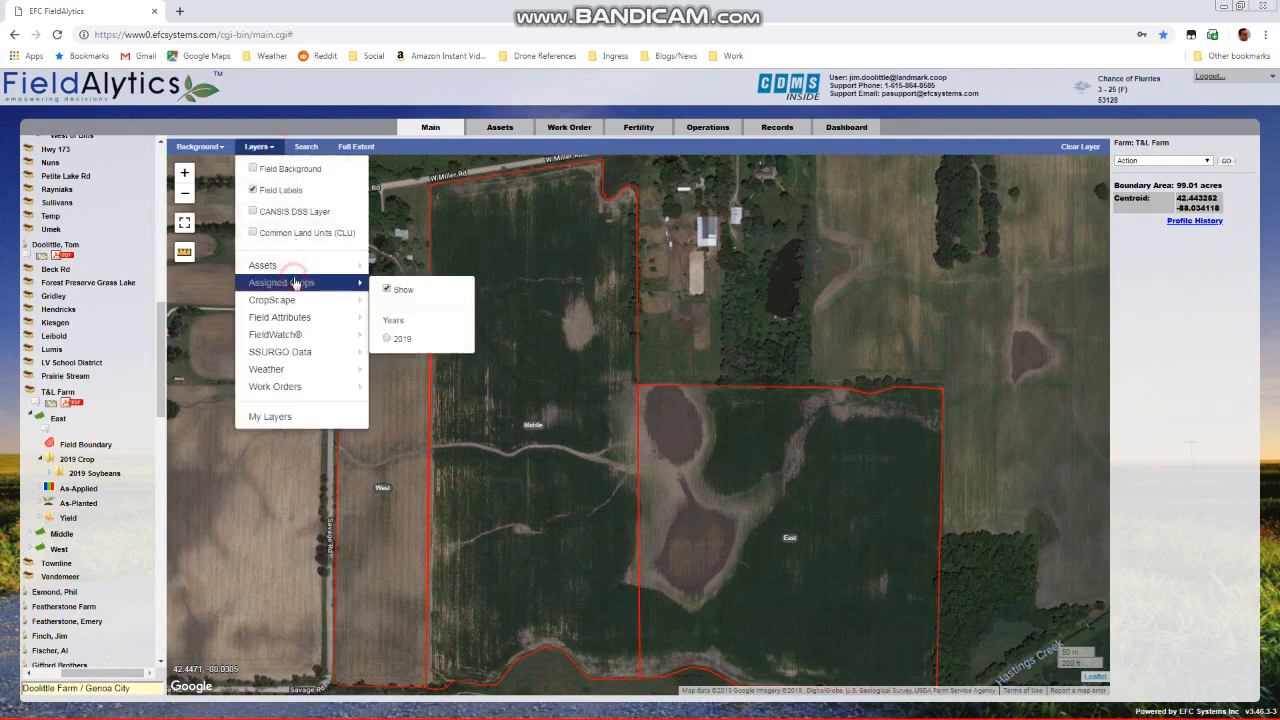
pyautogui.click(386, 290)
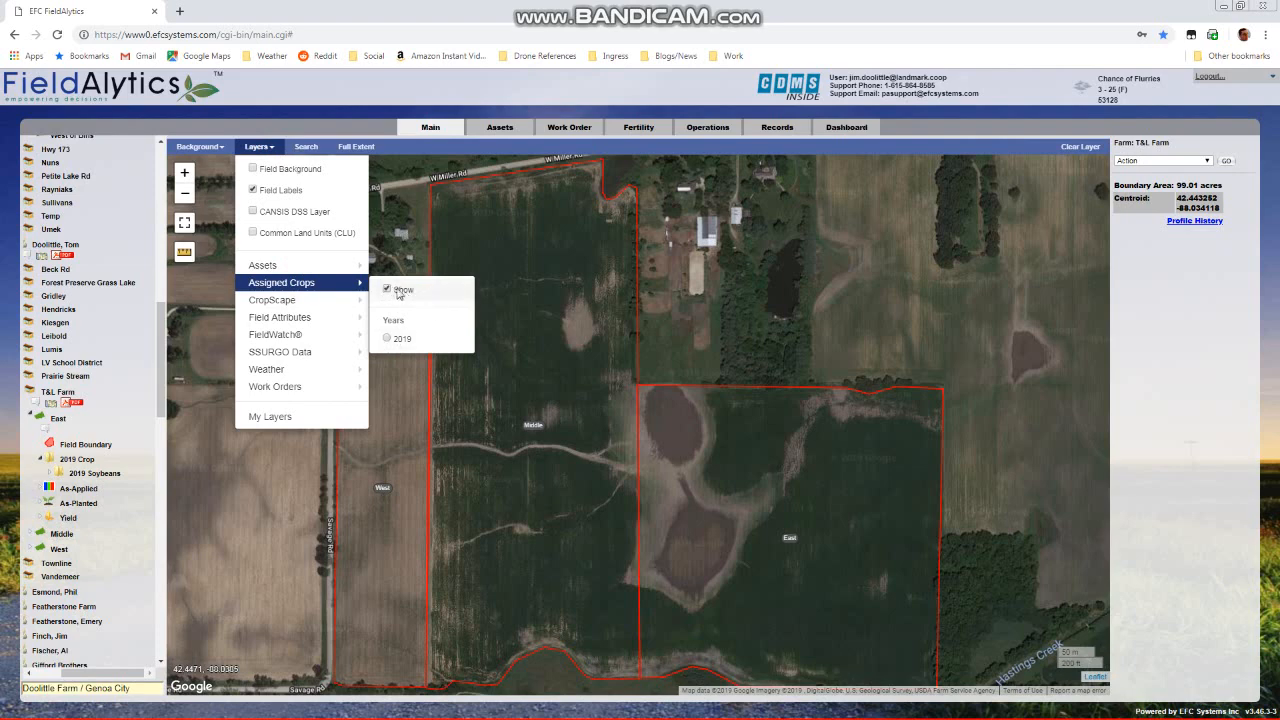
pyautogui.click(388, 340)
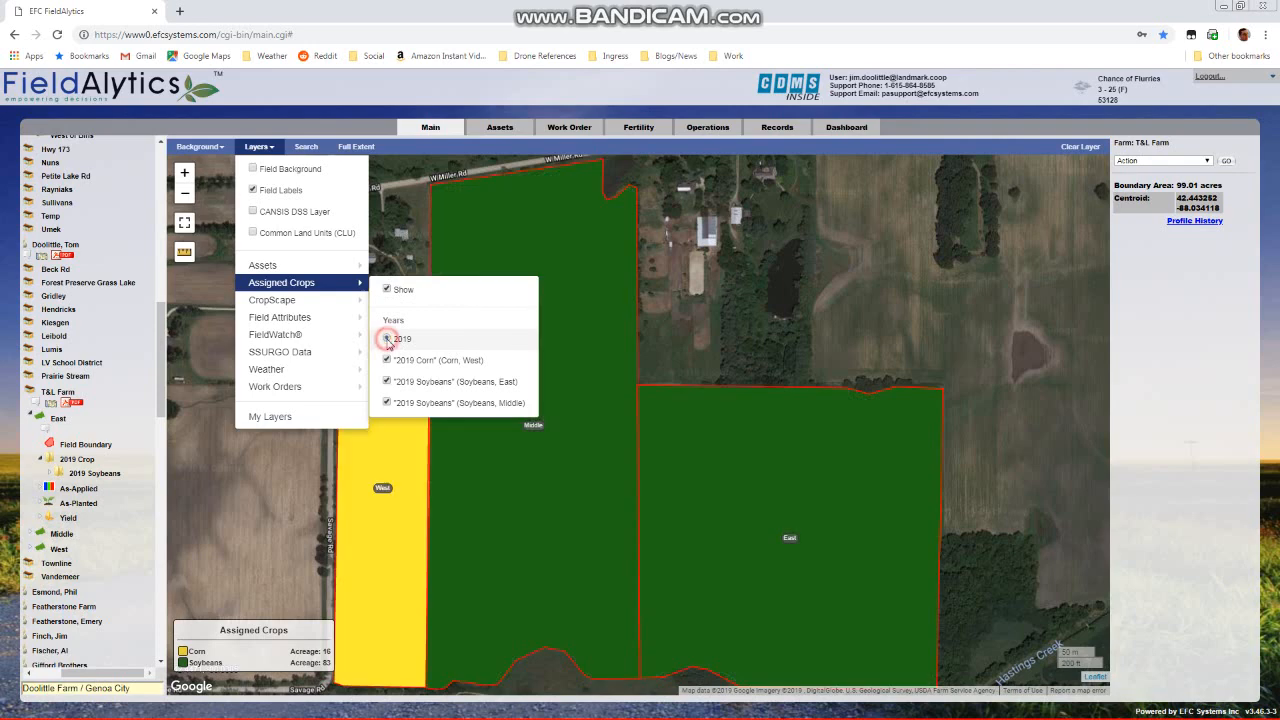
pyautogui.click(705, 267)
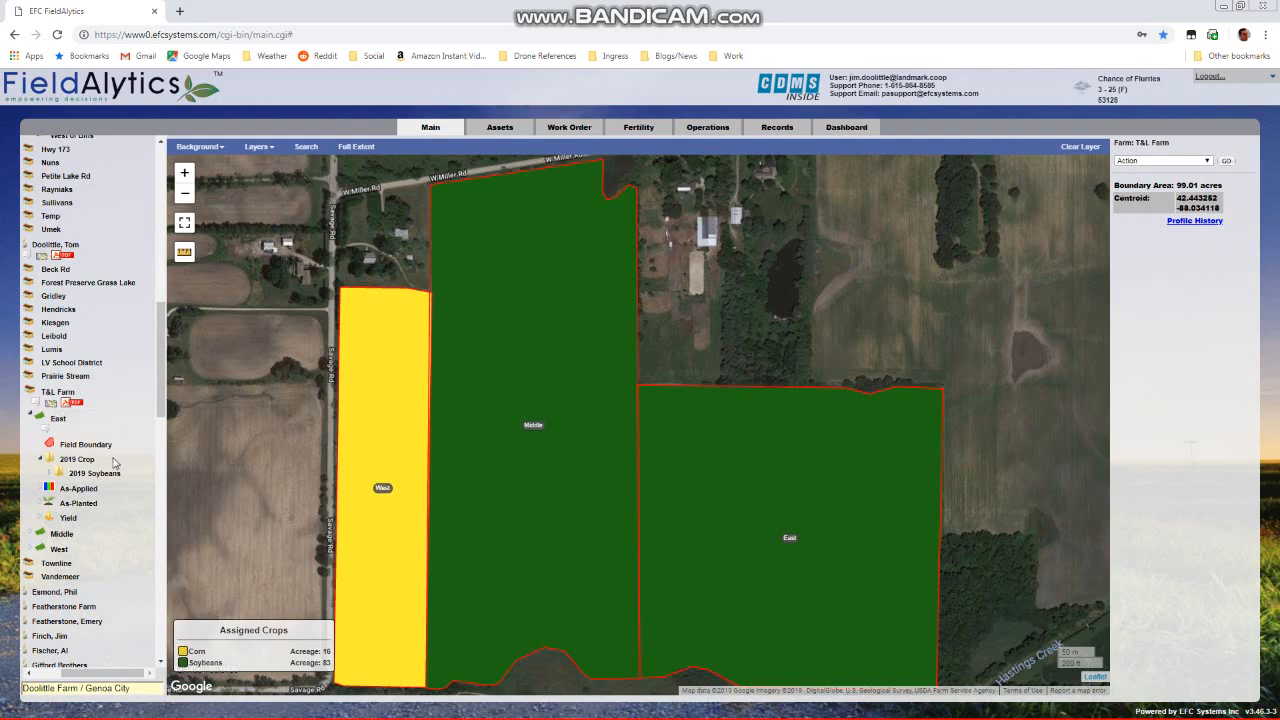
# Generate a T&L Farm map report labelled with field names and area, excluding summary pages, with fields coloured by 2019 assigned crop
pyautogui.click(1162, 161)
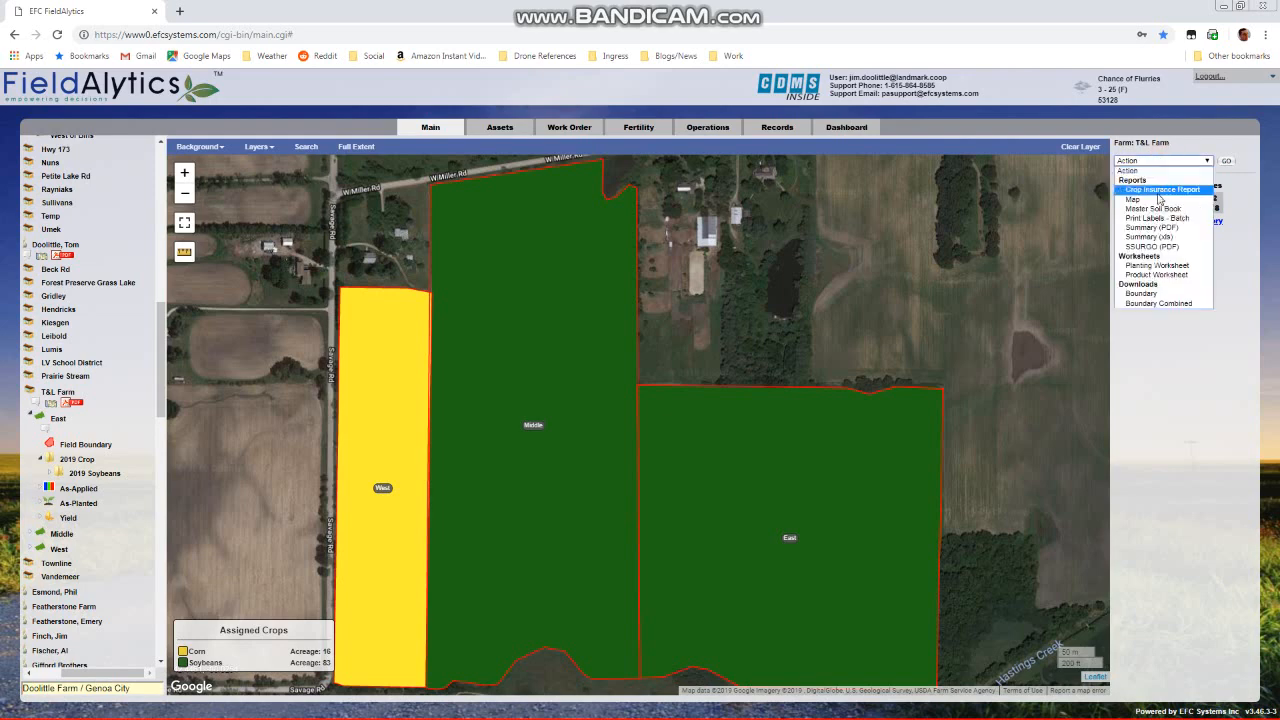
pyautogui.click(1150, 201)
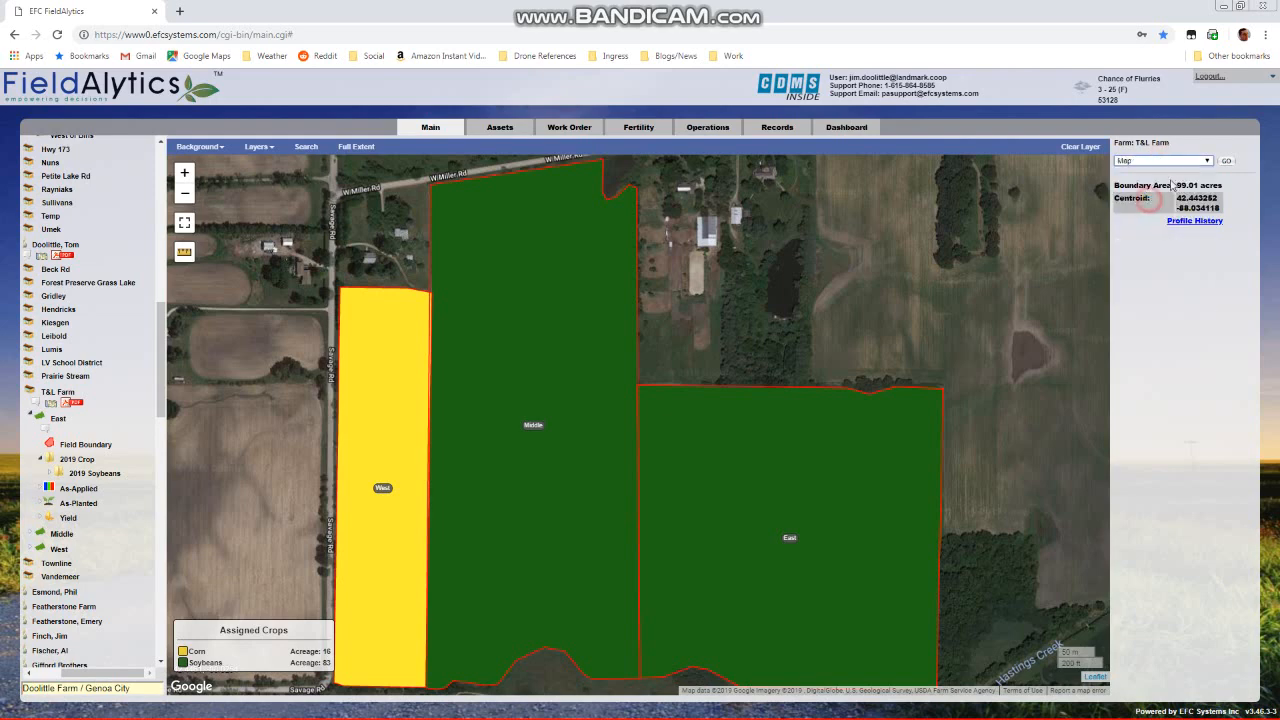
pyautogui.click(1226, 161)
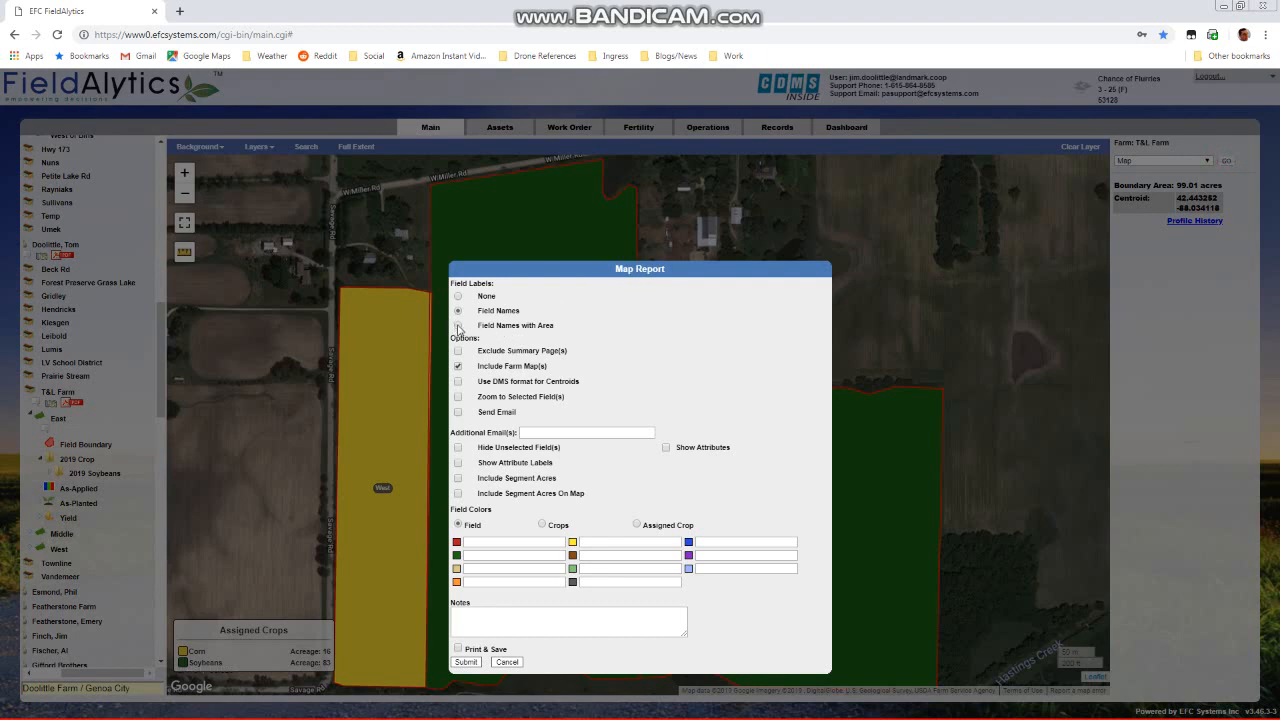
pyautogui.click(458, 326)
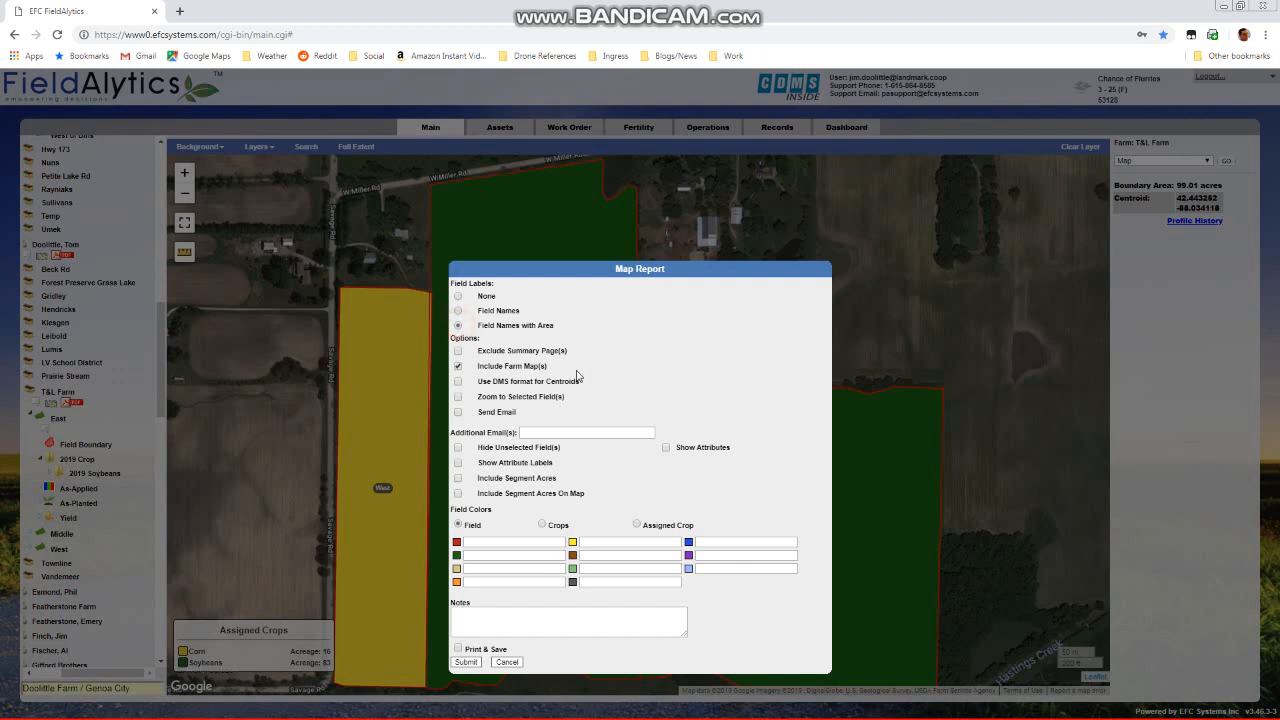
pyautogui.click(458, 351)
pyautogui.click(637, 525)
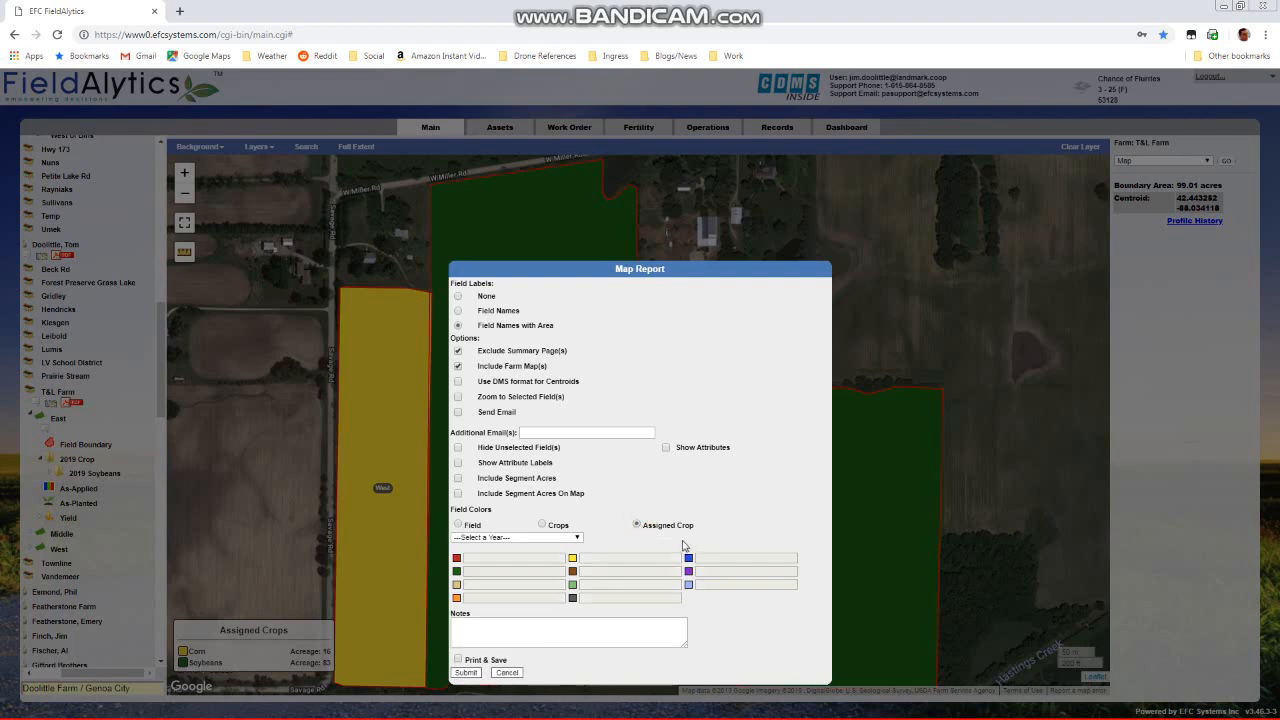
pyautogui.click(565, 540)
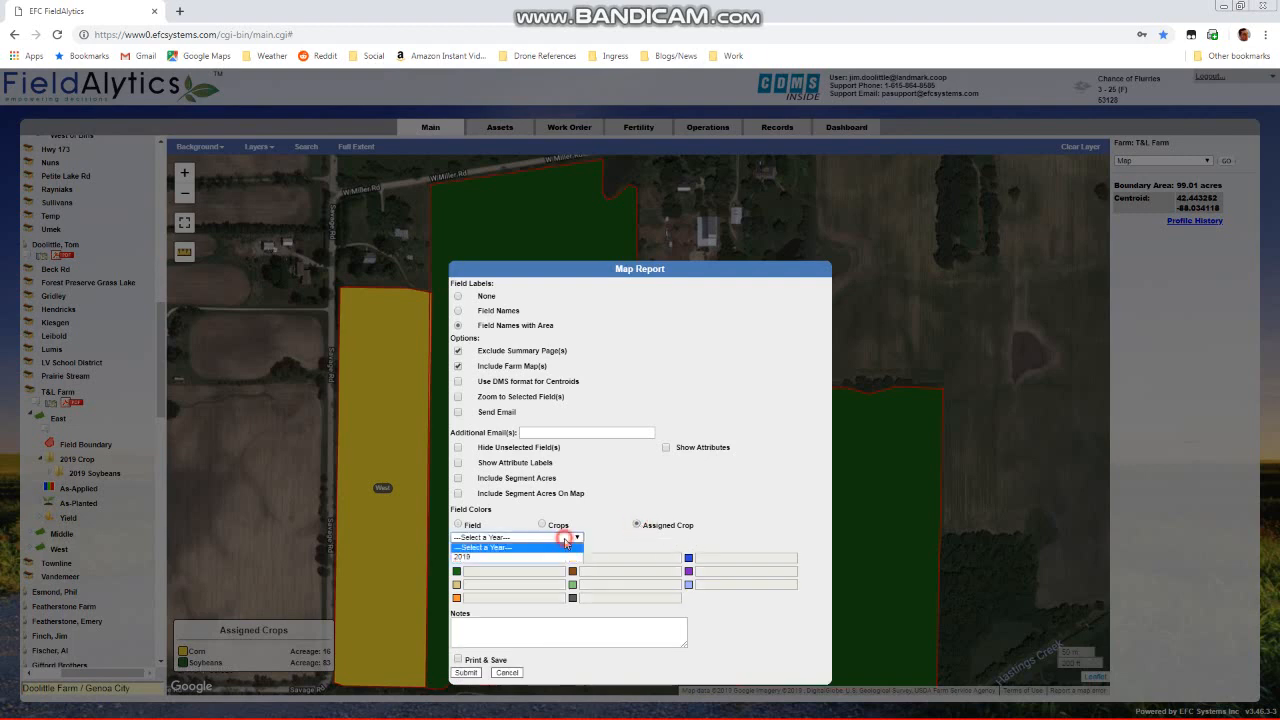
pyautogui.click(547, 558)
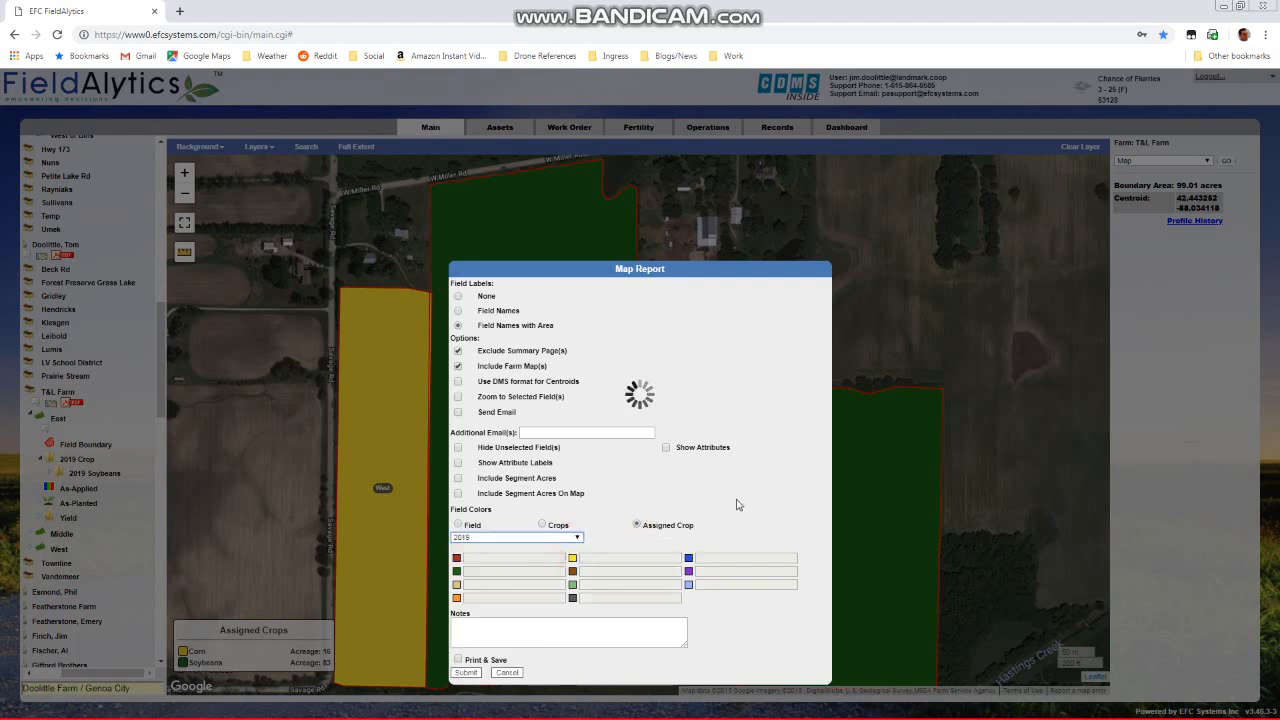
pyautogui.click(467, 673)
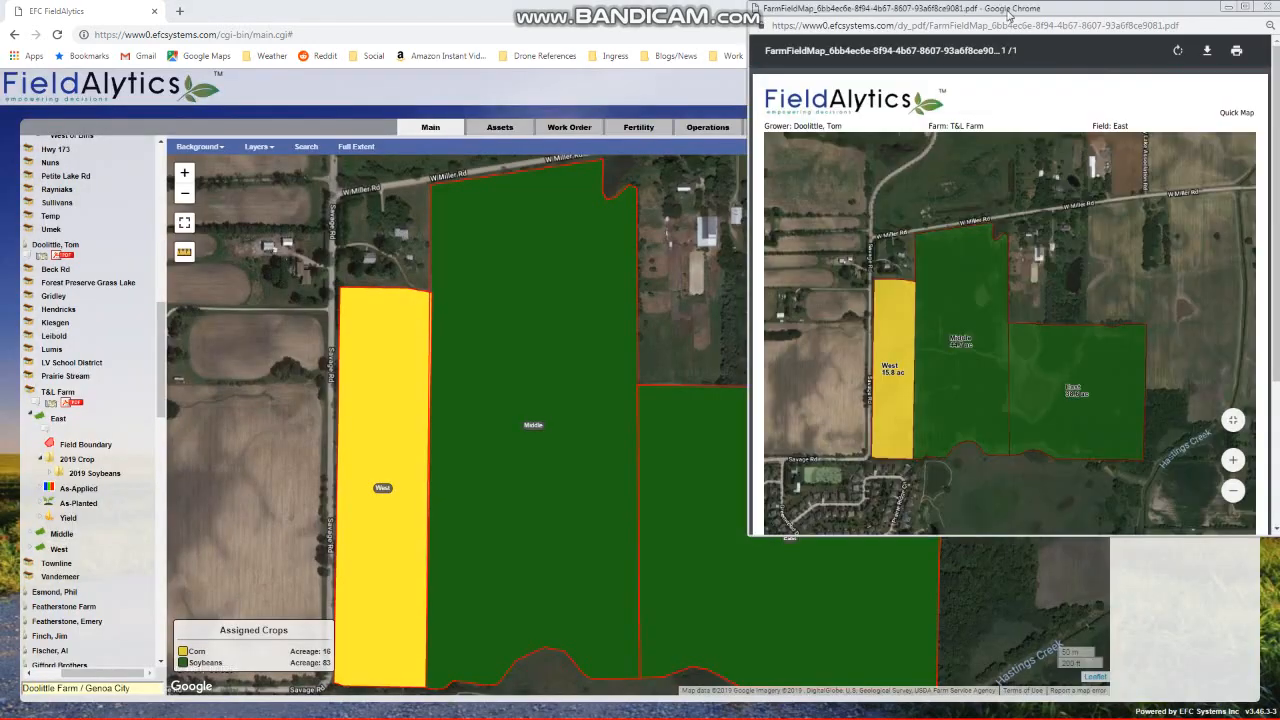
# Review the generated map report and its crop area table, and close the report window
pyautogui.moveTo(1005, 15); pyautogui.dragTo(830, 52)
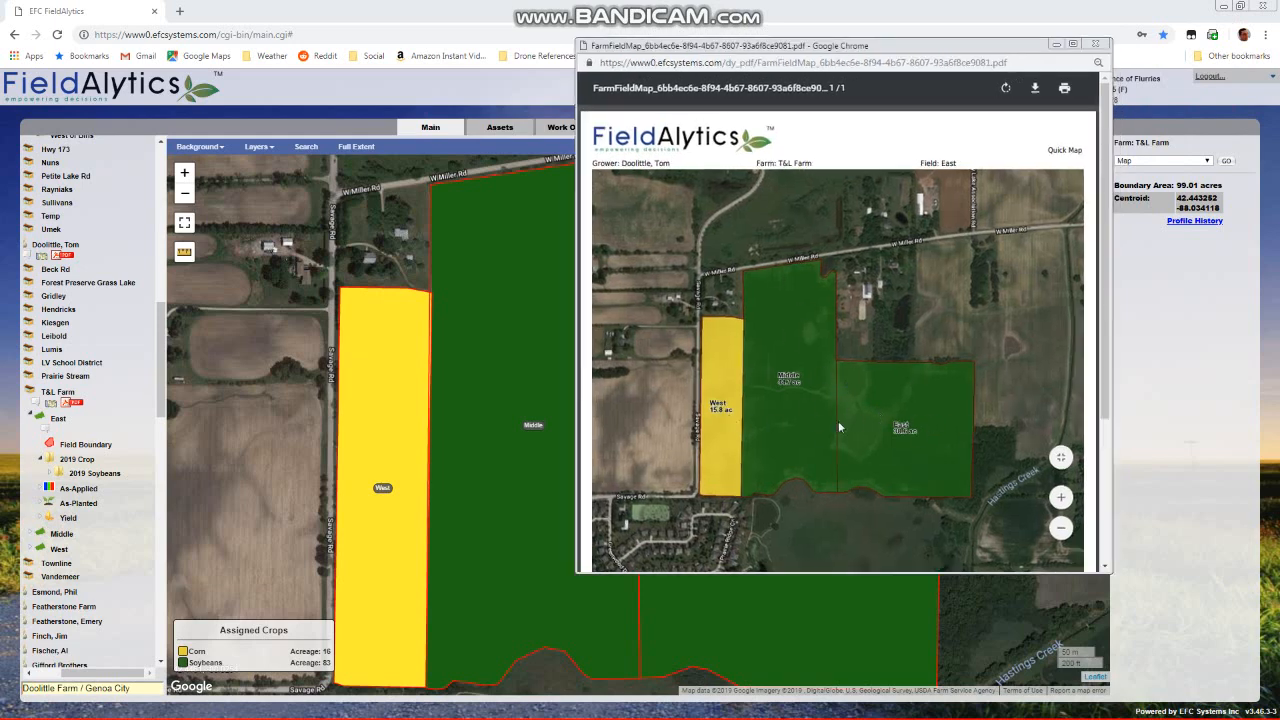
pyautogui.scroll(-3, 876, 449)
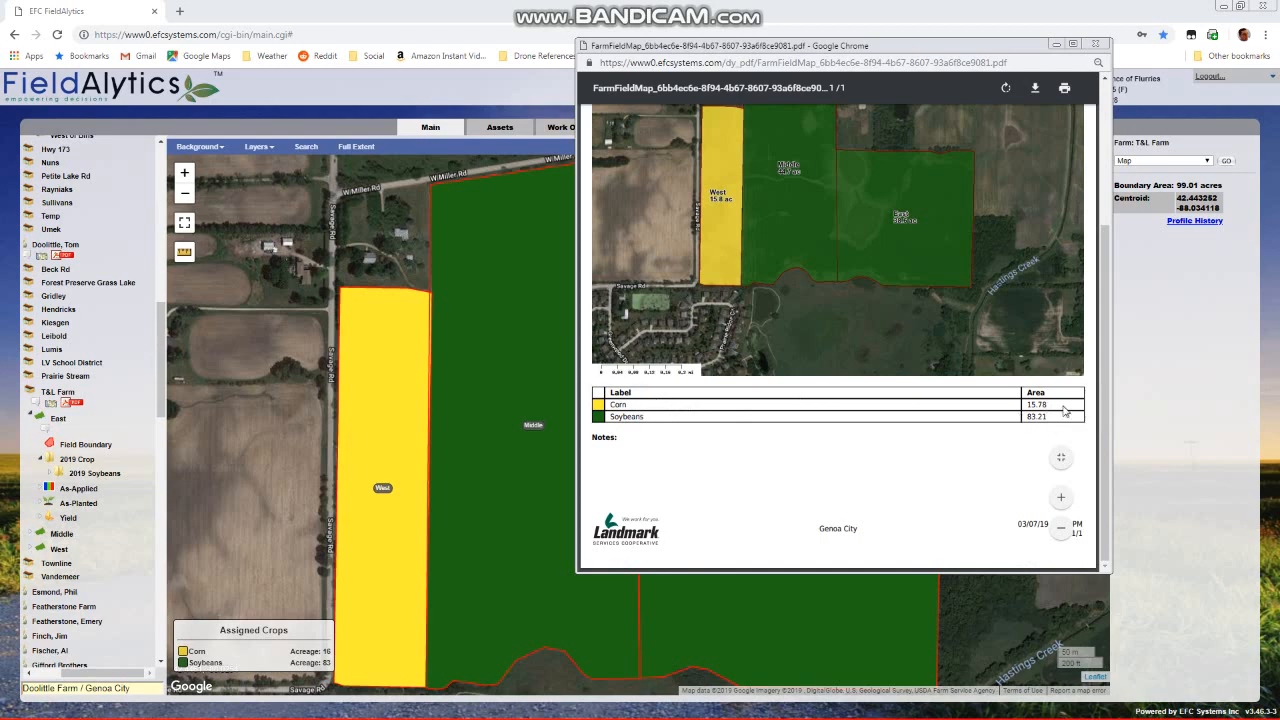
pyautogui.scroll(3, 932, 428)
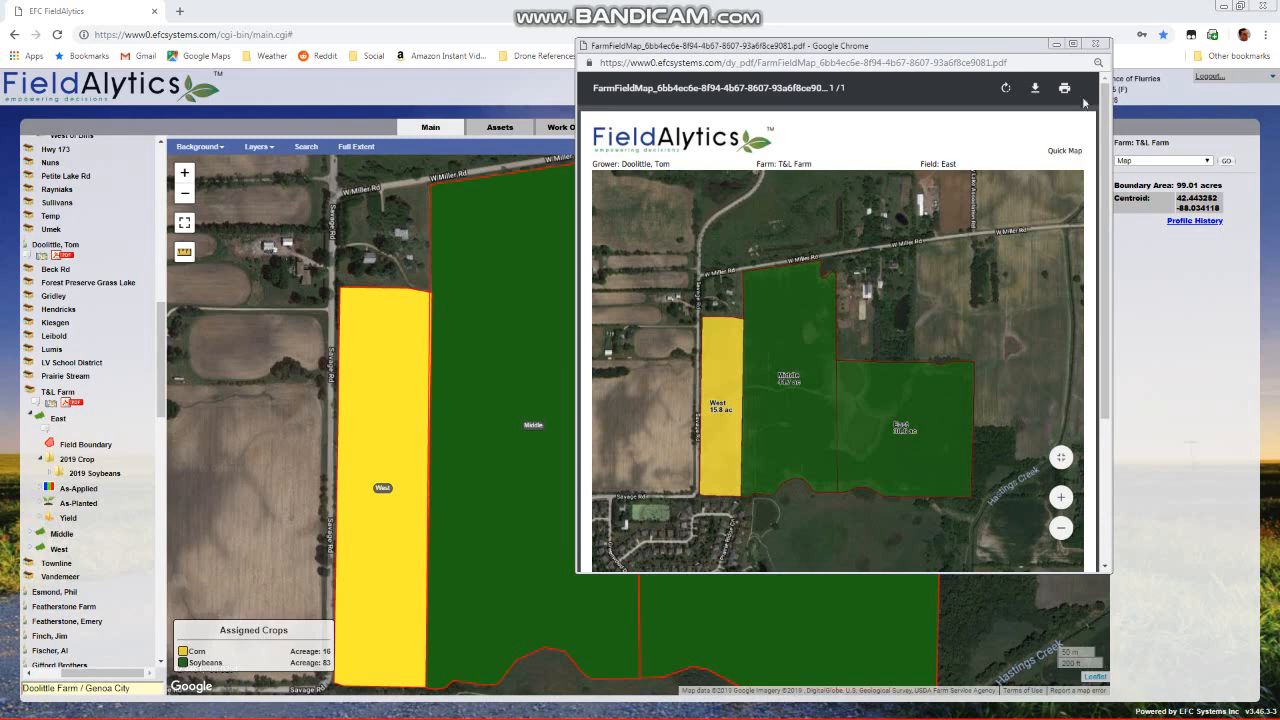
pyautogui.click(1095, 44)
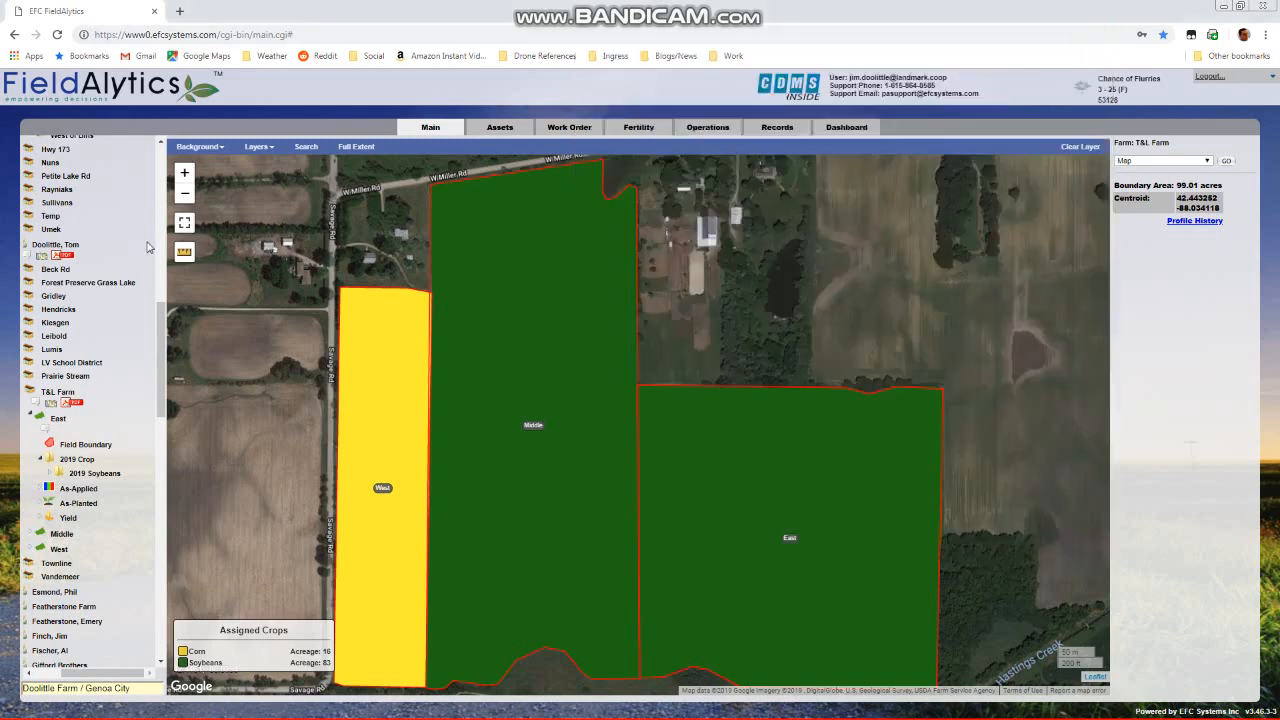
# Add a season named 2019 Crop to the NorthEast field of the Home farm, without management zones
pyautogui.scroll(5, 113, 250)
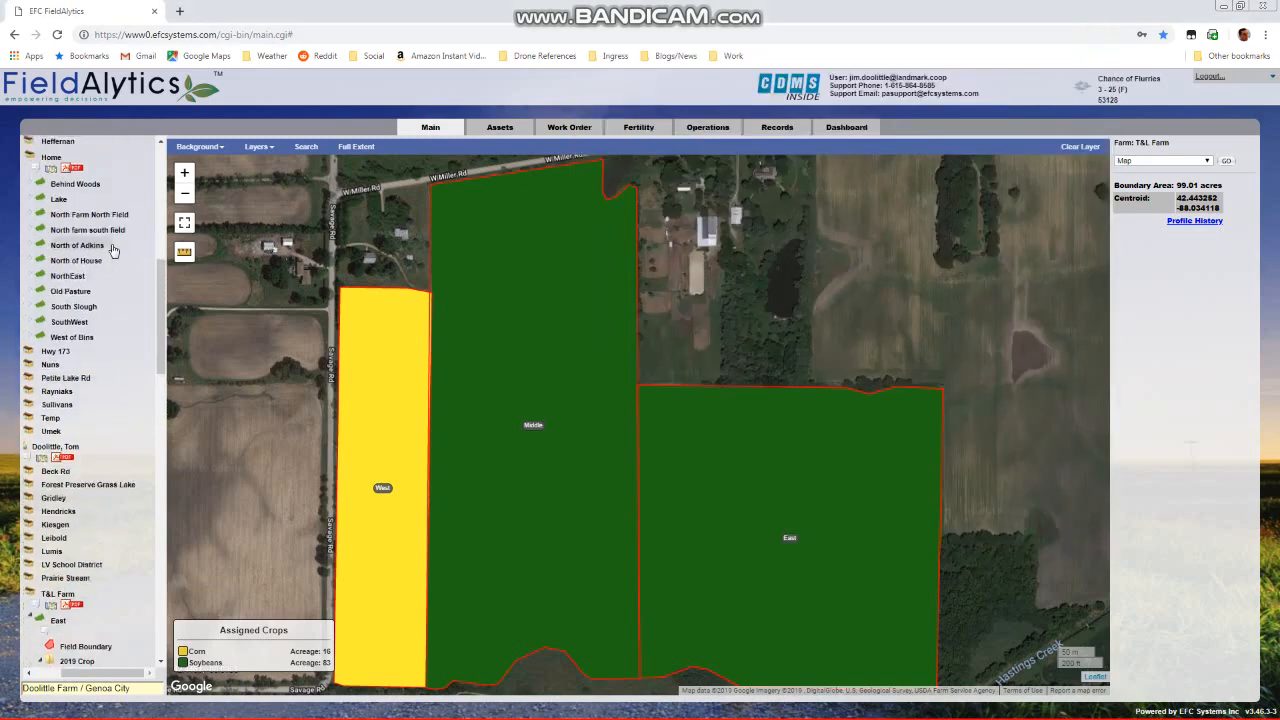
pyautogui.scroll(3, 113, 250)
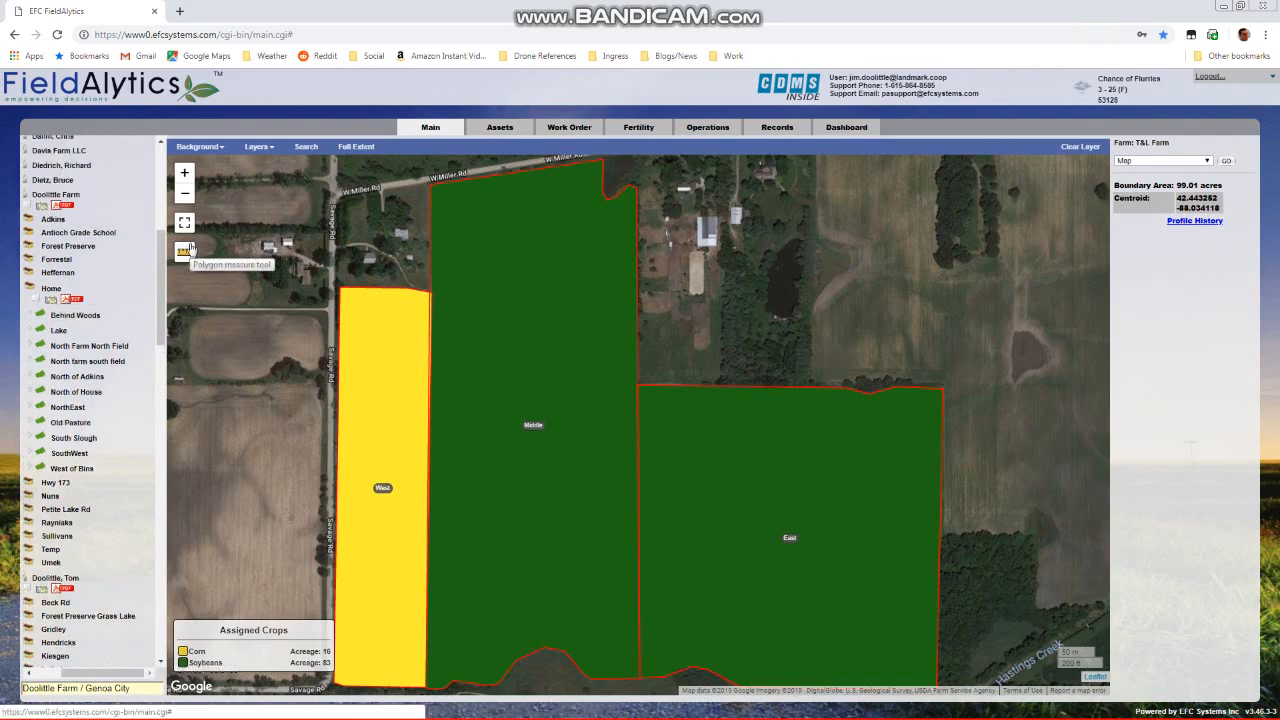
pyautogui.rightClick(73, 408)
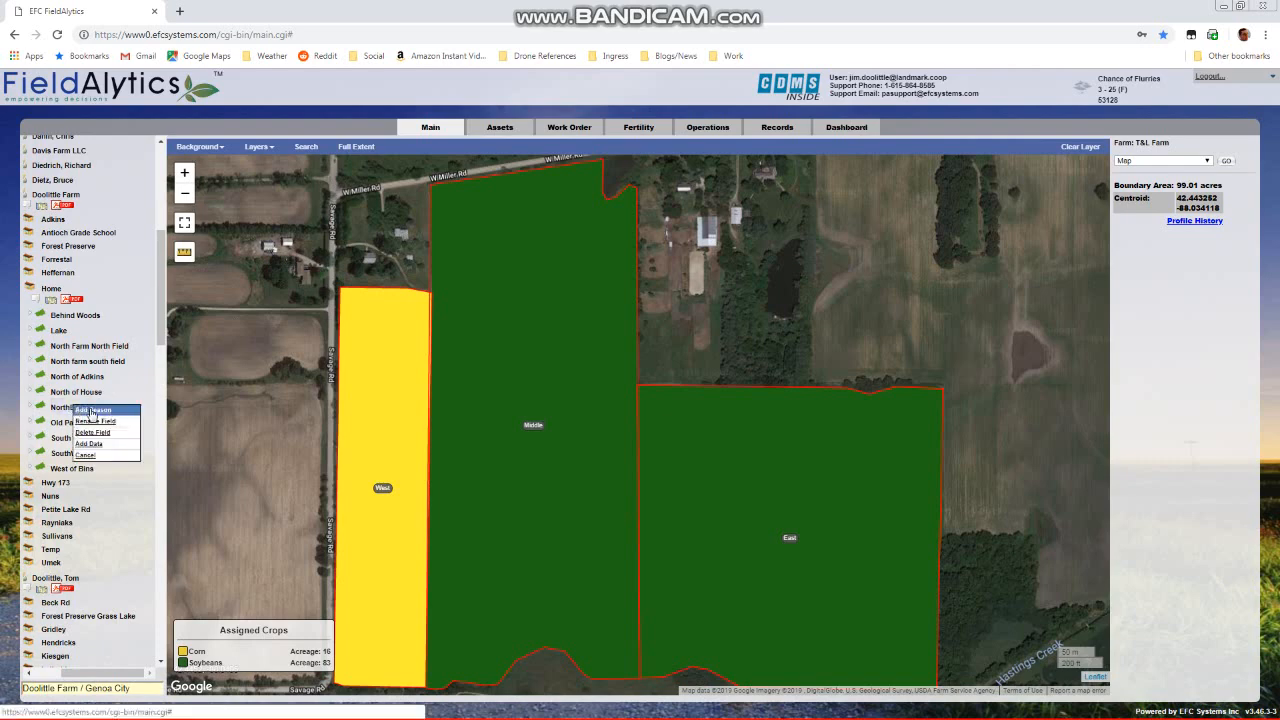
pyautogui.click(92, 410)
pyautogui.click(692, 384)
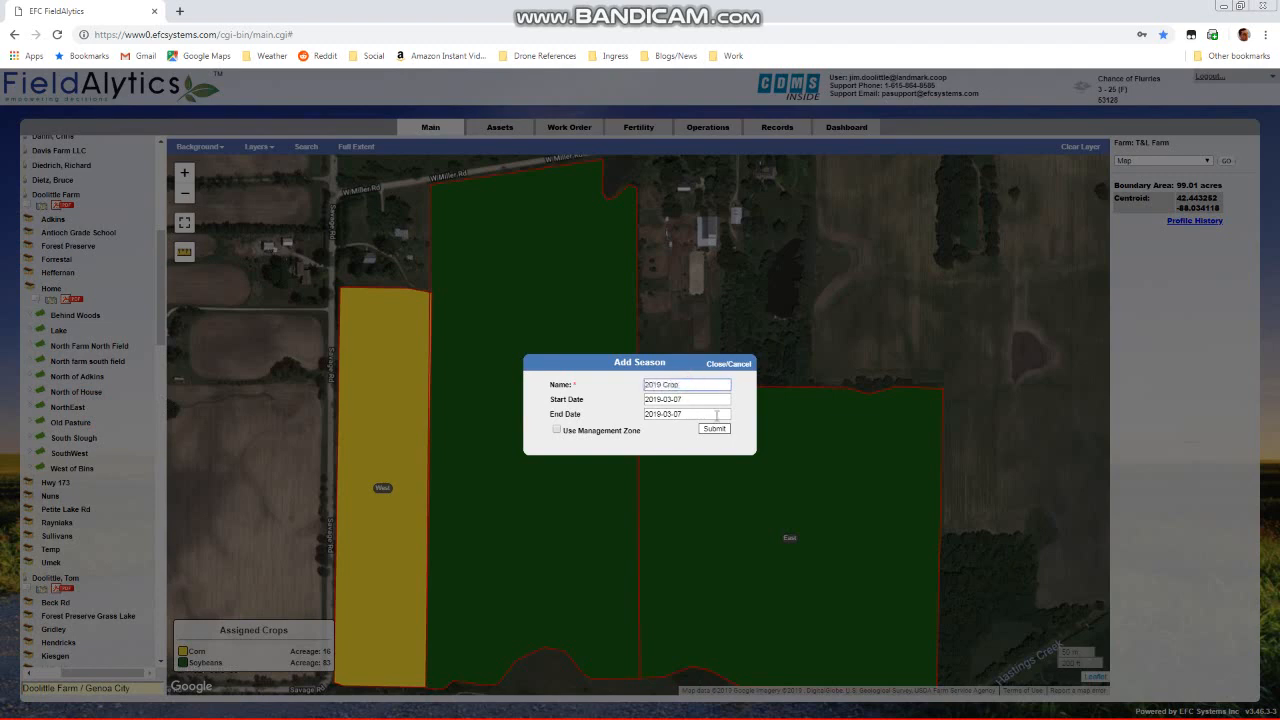
pyautogui.click(714, 428)
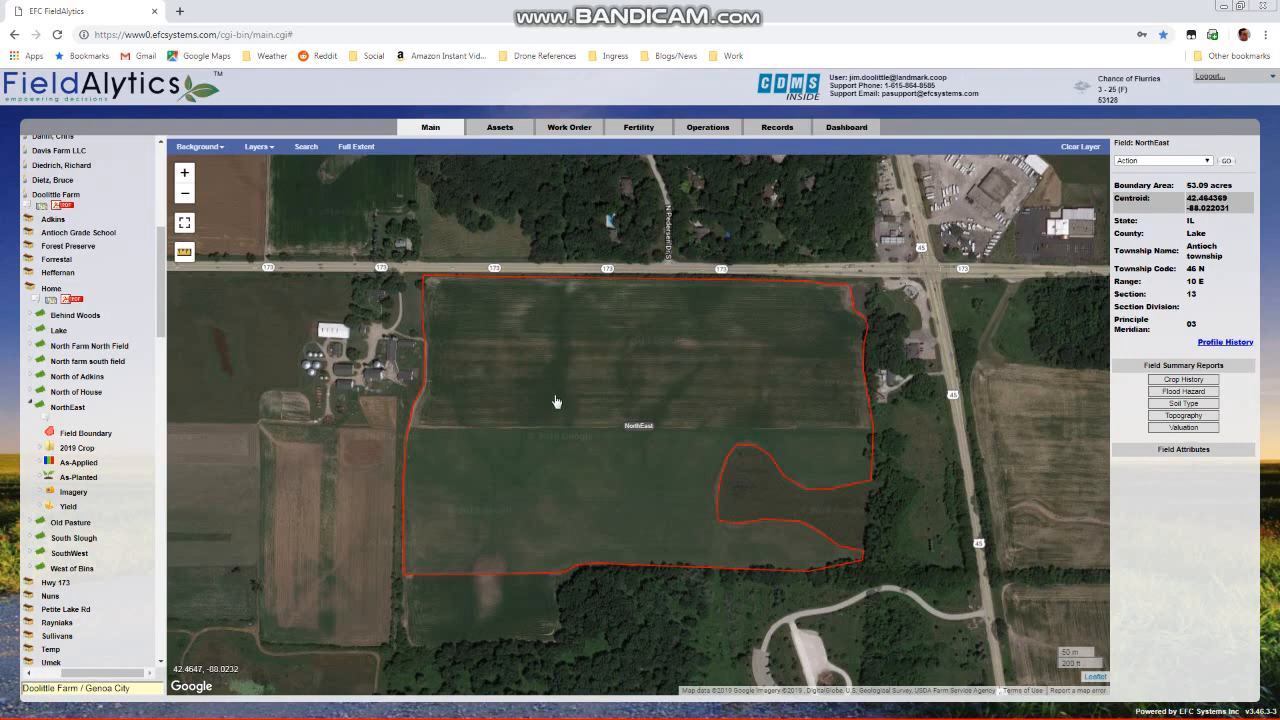
# Add a zone named Alfalfa with crop Alfalfa to the NorthEast field's 2019 Crop season, including the field boundary
pyautogui.rightClick(92, 449)
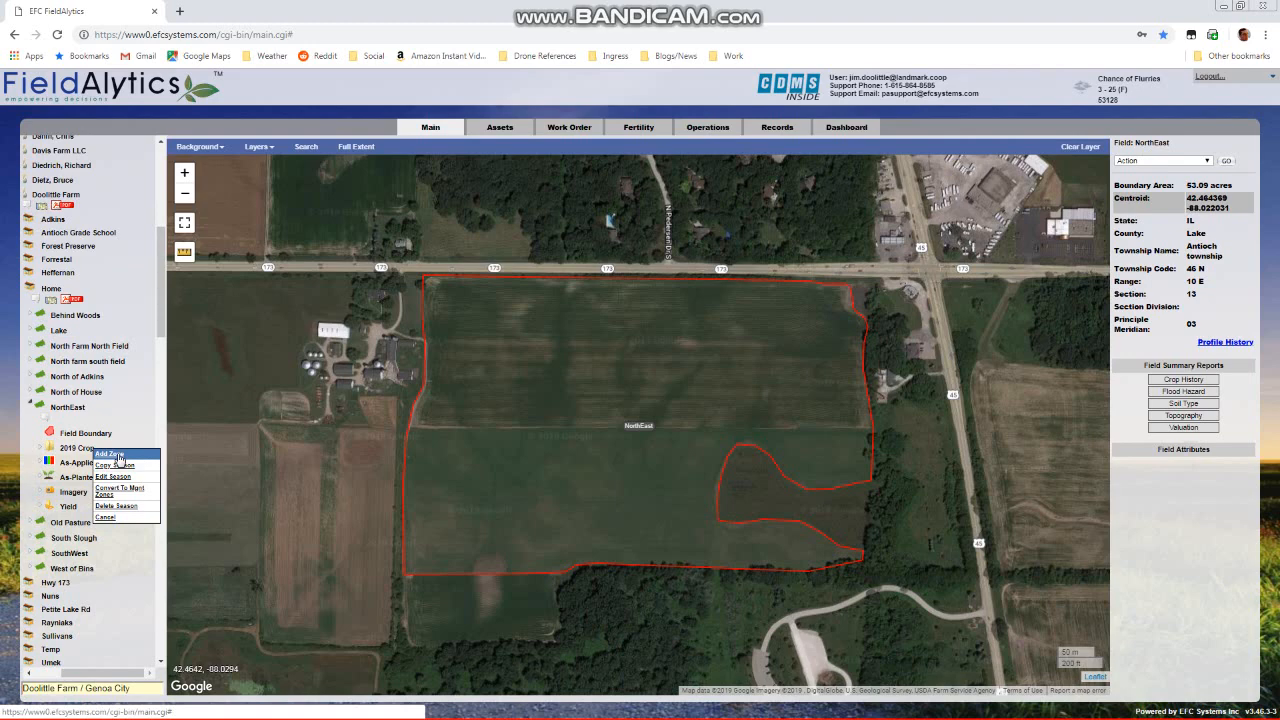
pyautogui.click(109, 454)
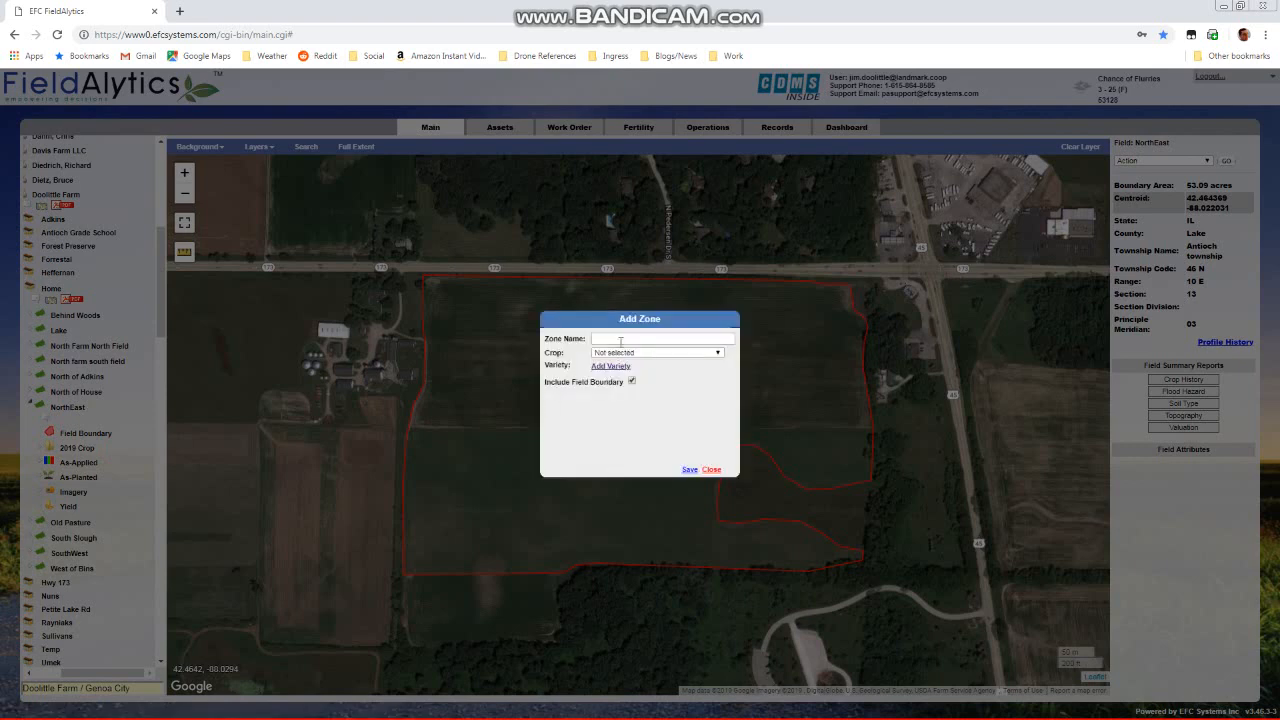
pyautogui.click(622, 337)
pyautogui.click(657, 353)
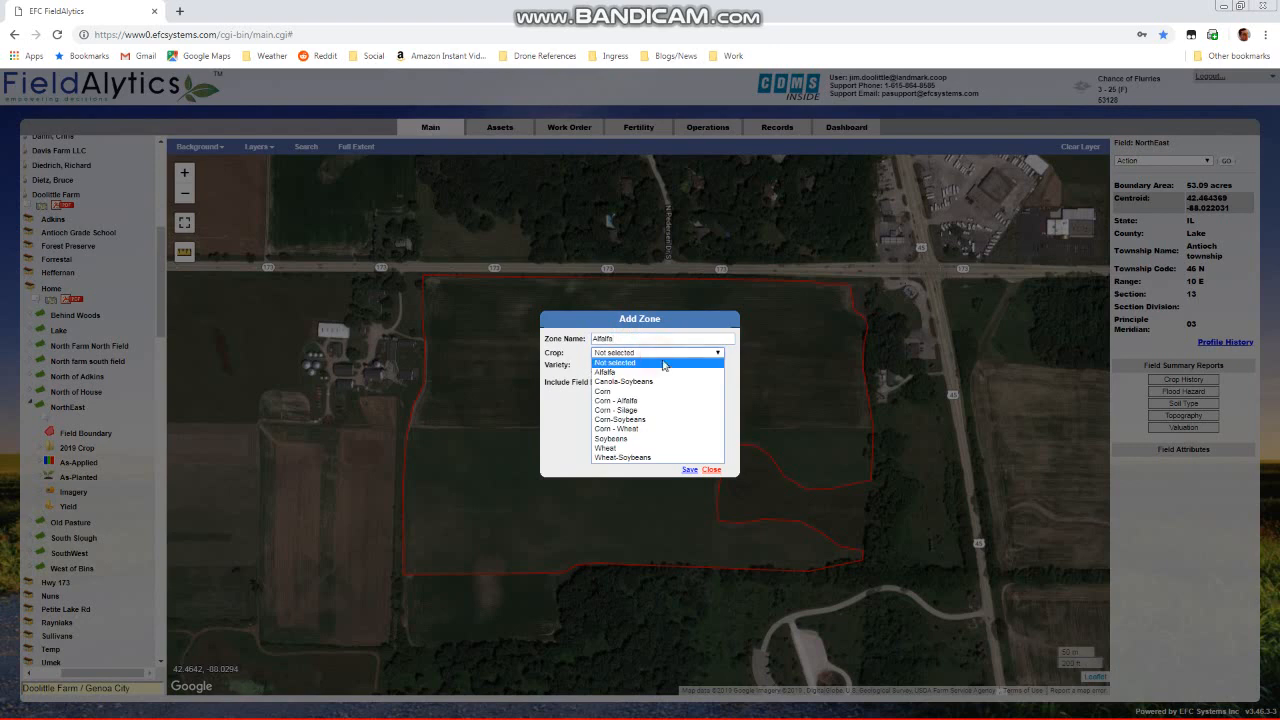
pyautogui.click(670, 370)
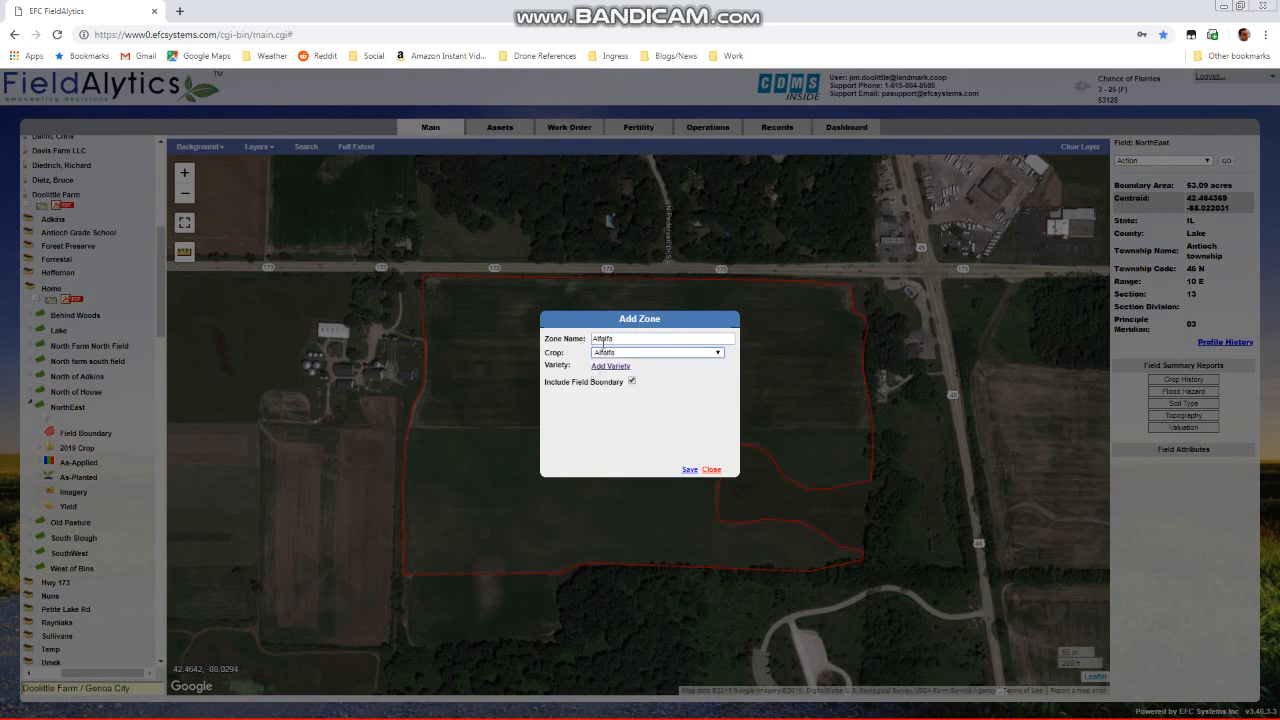
pyautogui.click(689, 470)
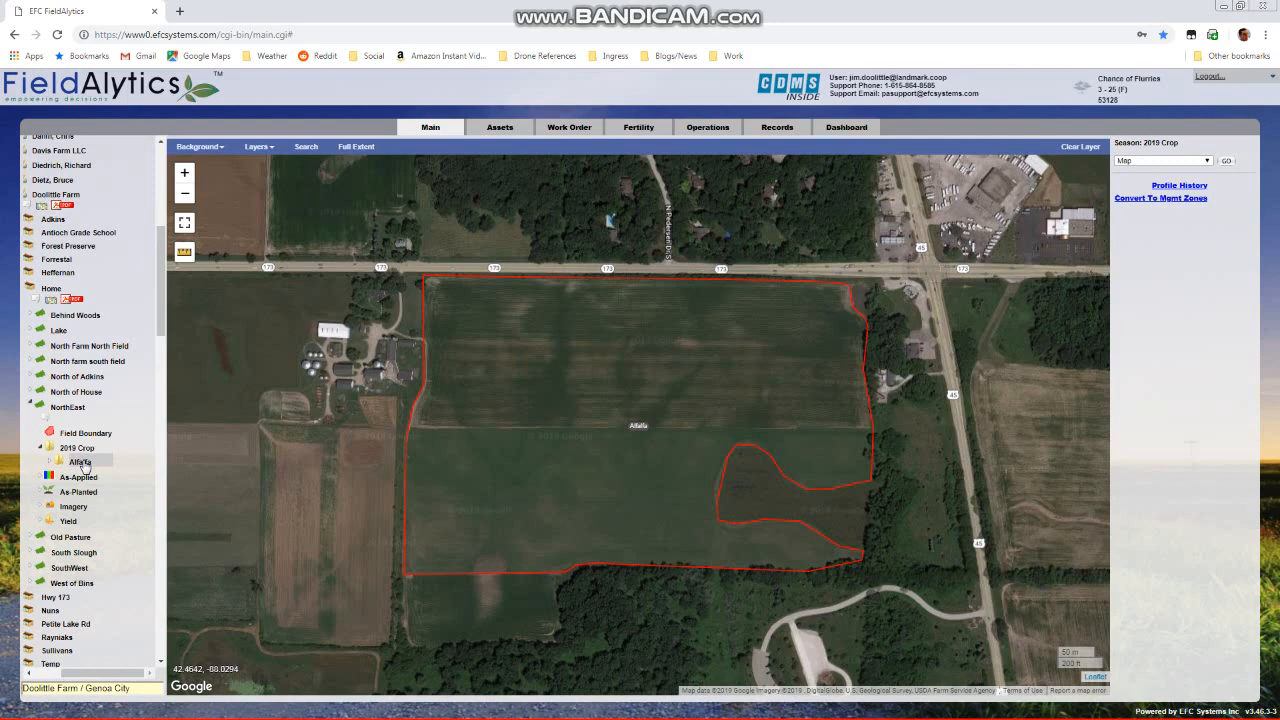
# Open the Alfalfa zone's season zone boundary and select its exterior polygon for editing
pyautogui.click(82, 462)
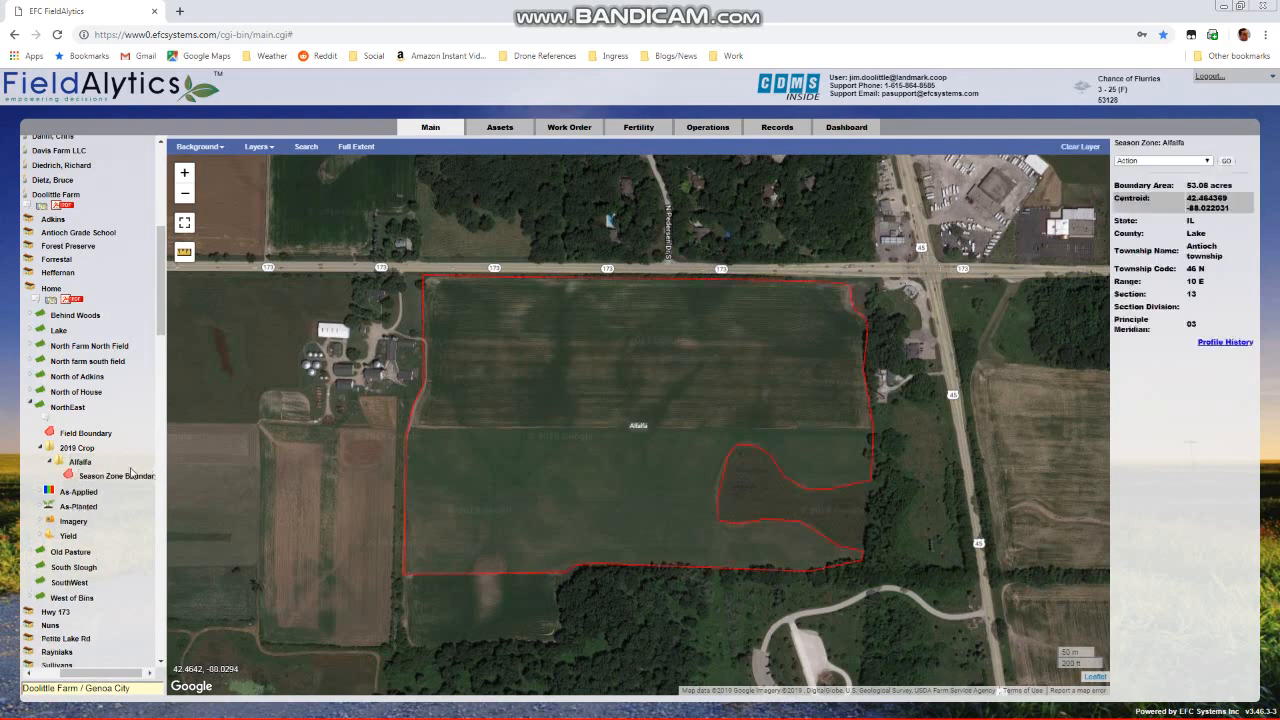
pyautogui.click(99, 481)
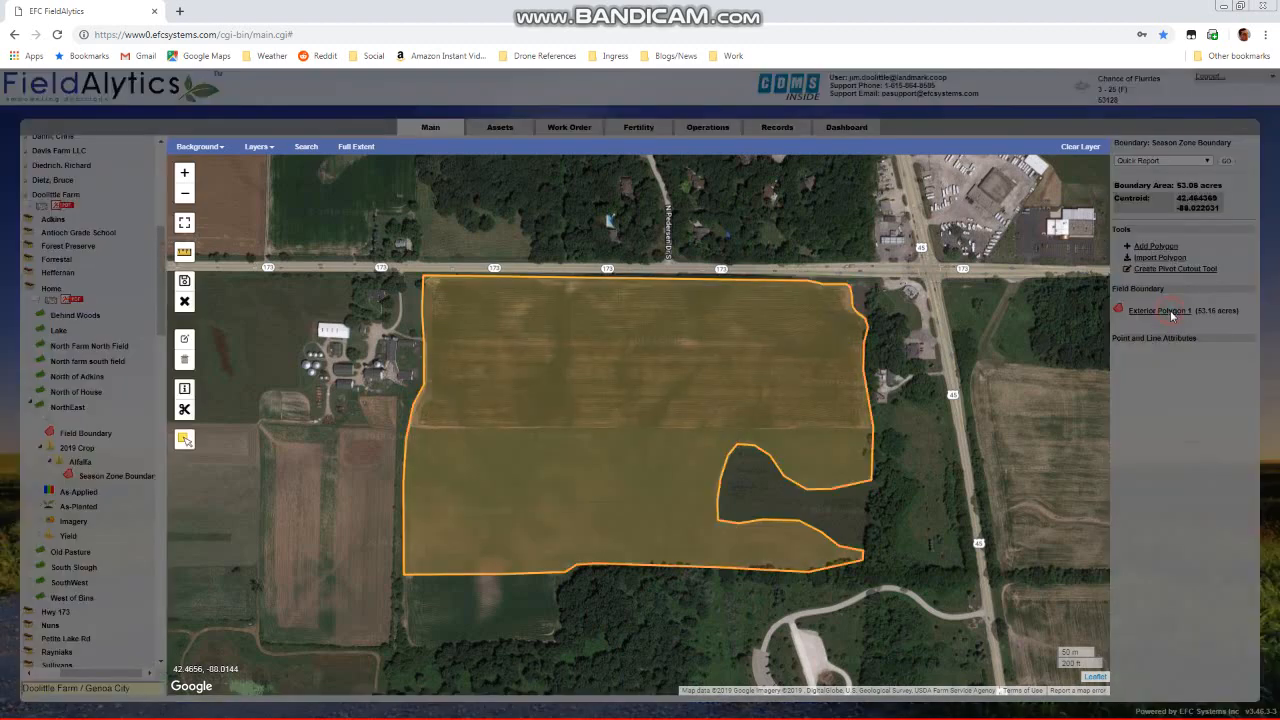
pyautogui.click(1166, 313)
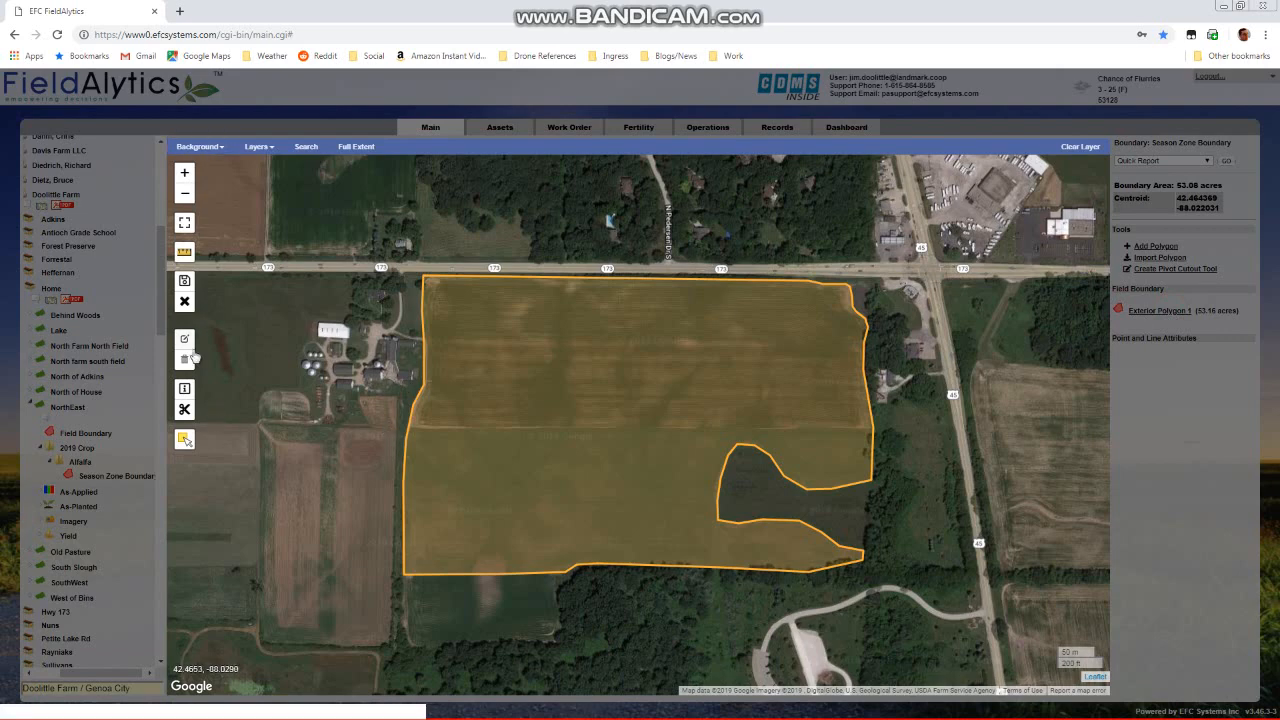
# Try to split the Alfalfa zone polygon with a six-point horizontal line across the middle of the field, and save
pyautogui.click(184, 410)
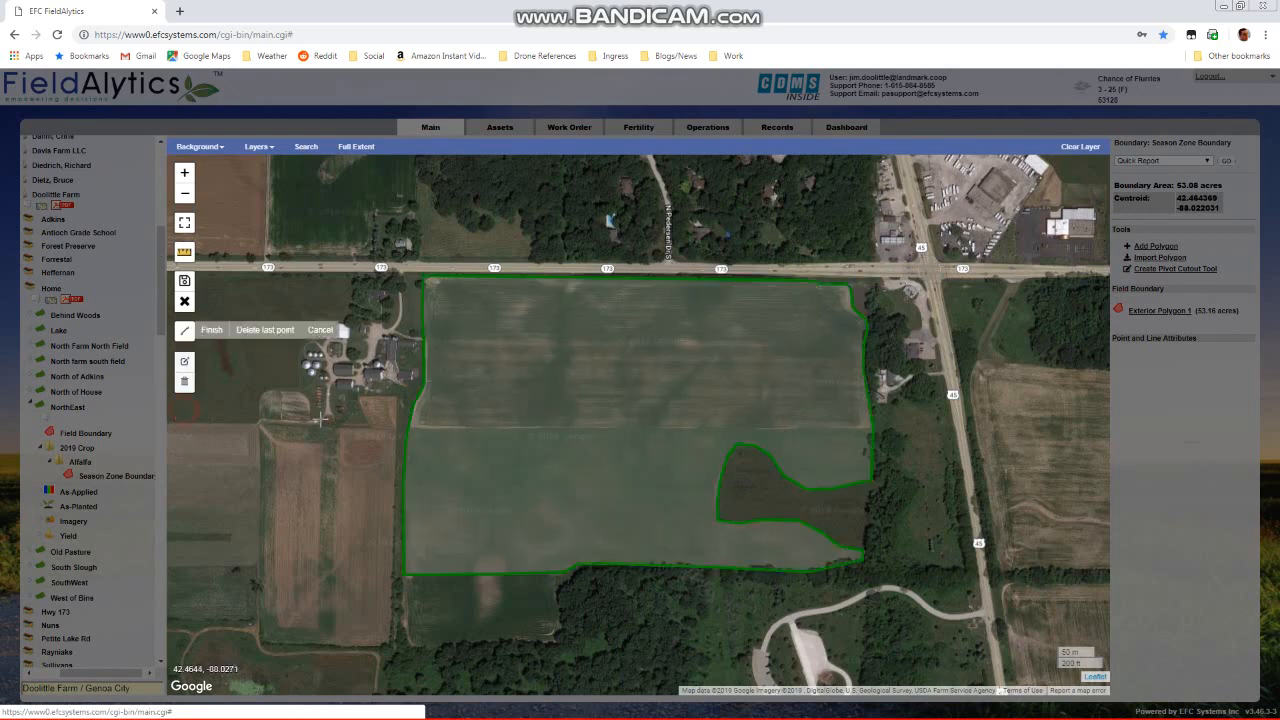
pyautogui.click(399, 425)
pyautogui.click(457, 426)
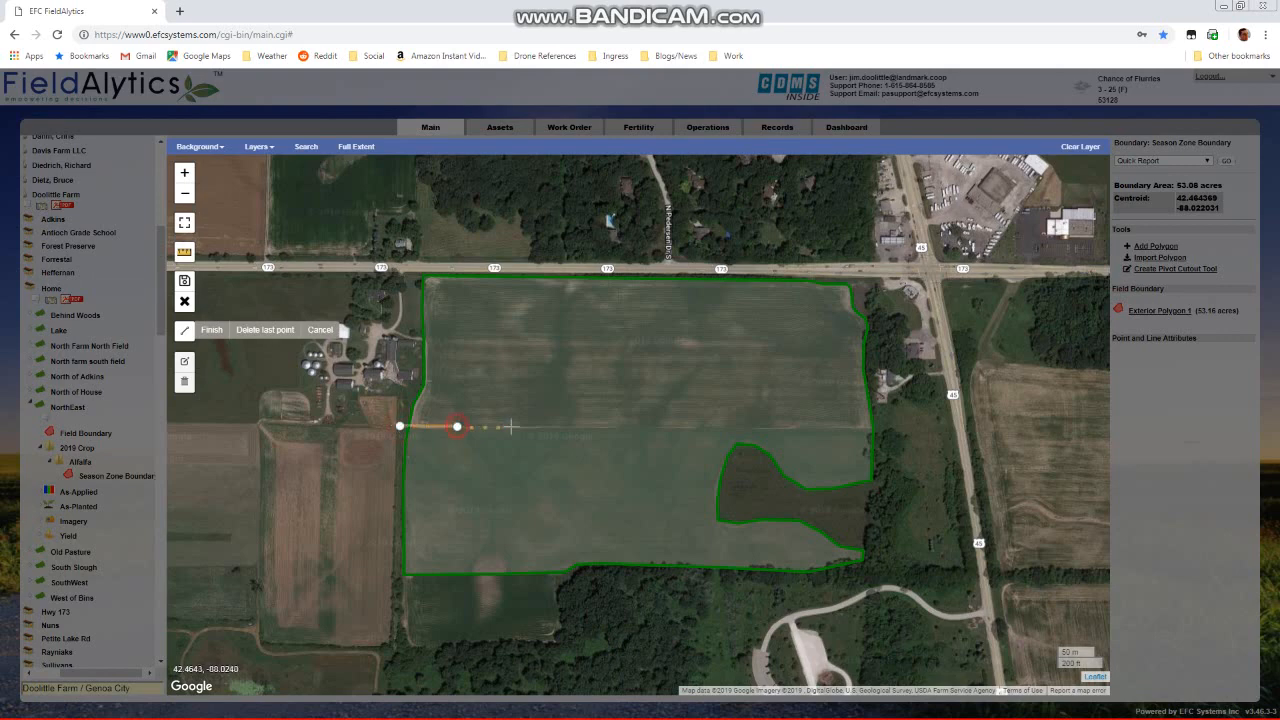
pyautogui.click(595, 427)
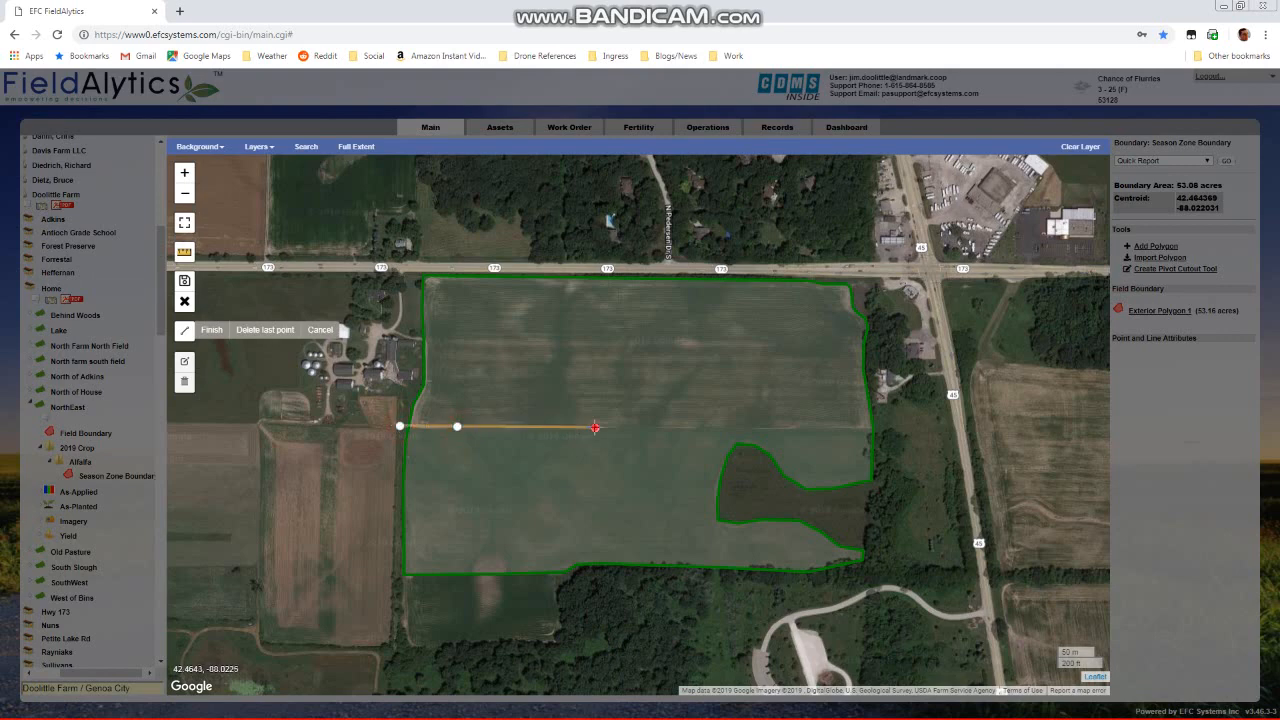
pyautogui.click(716, 427)
pyautogui.click(830, 428)
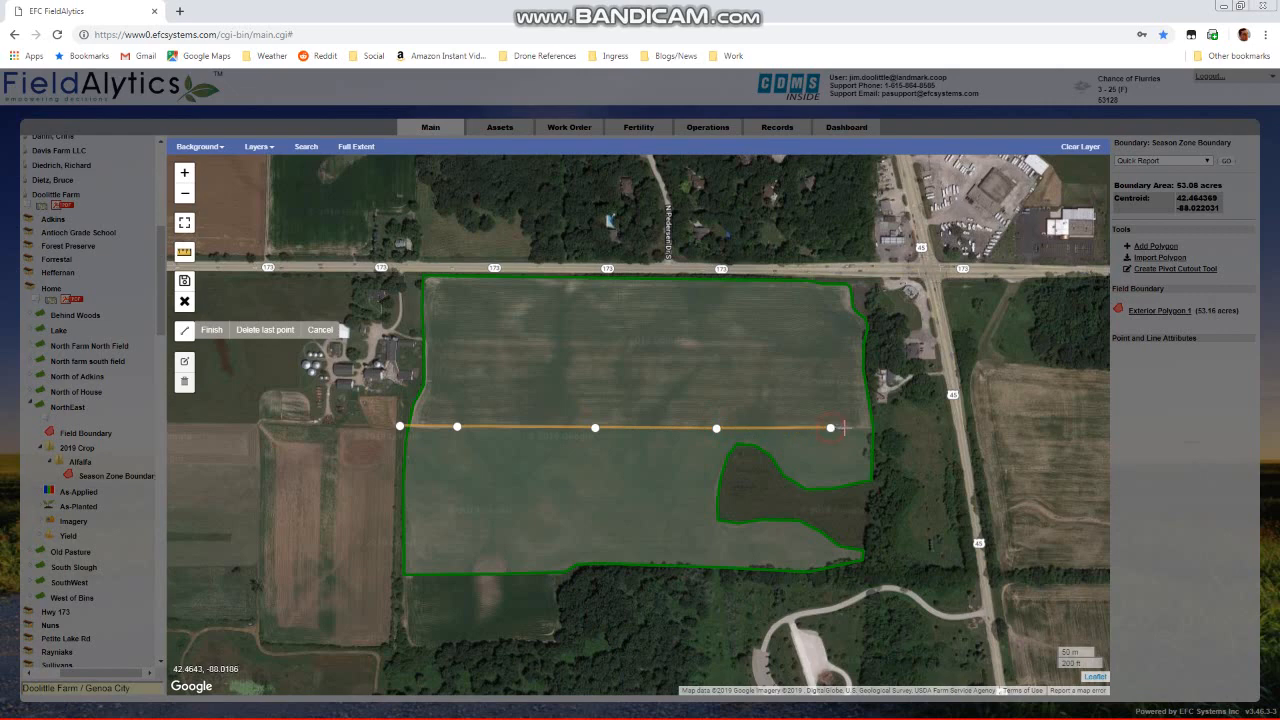
pyautogui.click(907, 428)
pyautogui.click(908, 429)
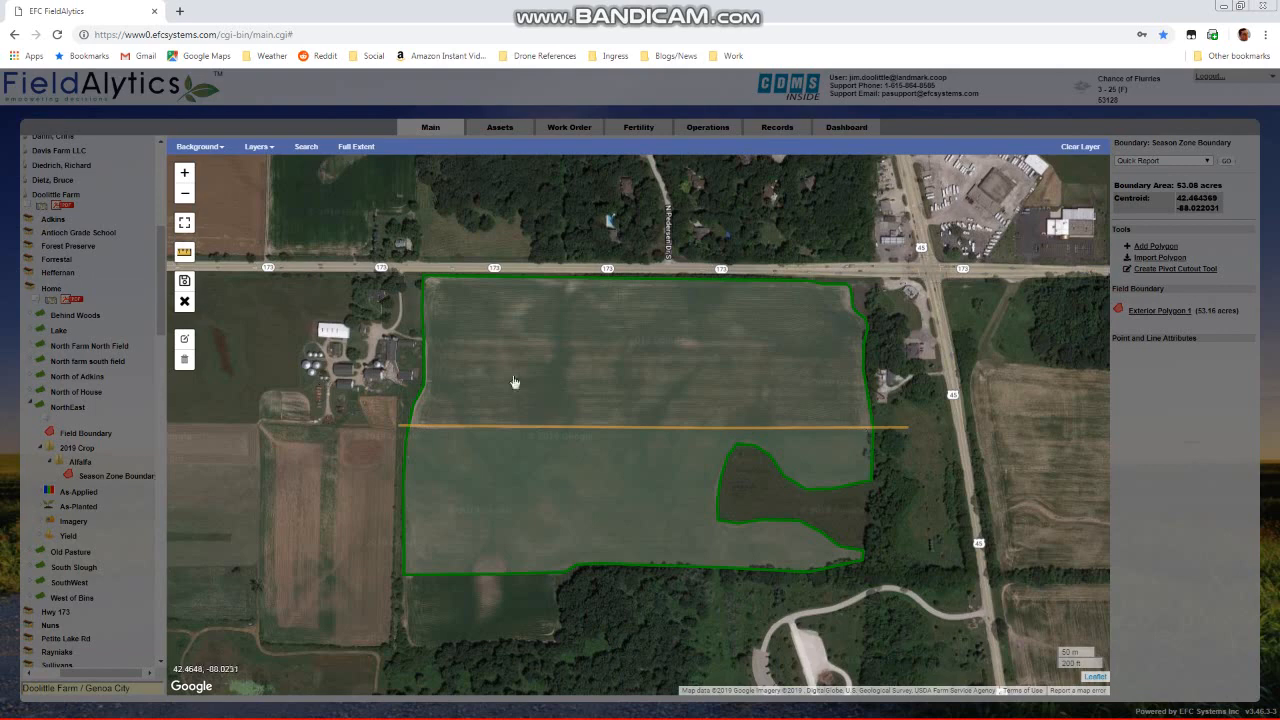
pyautogui.click(184, 288)
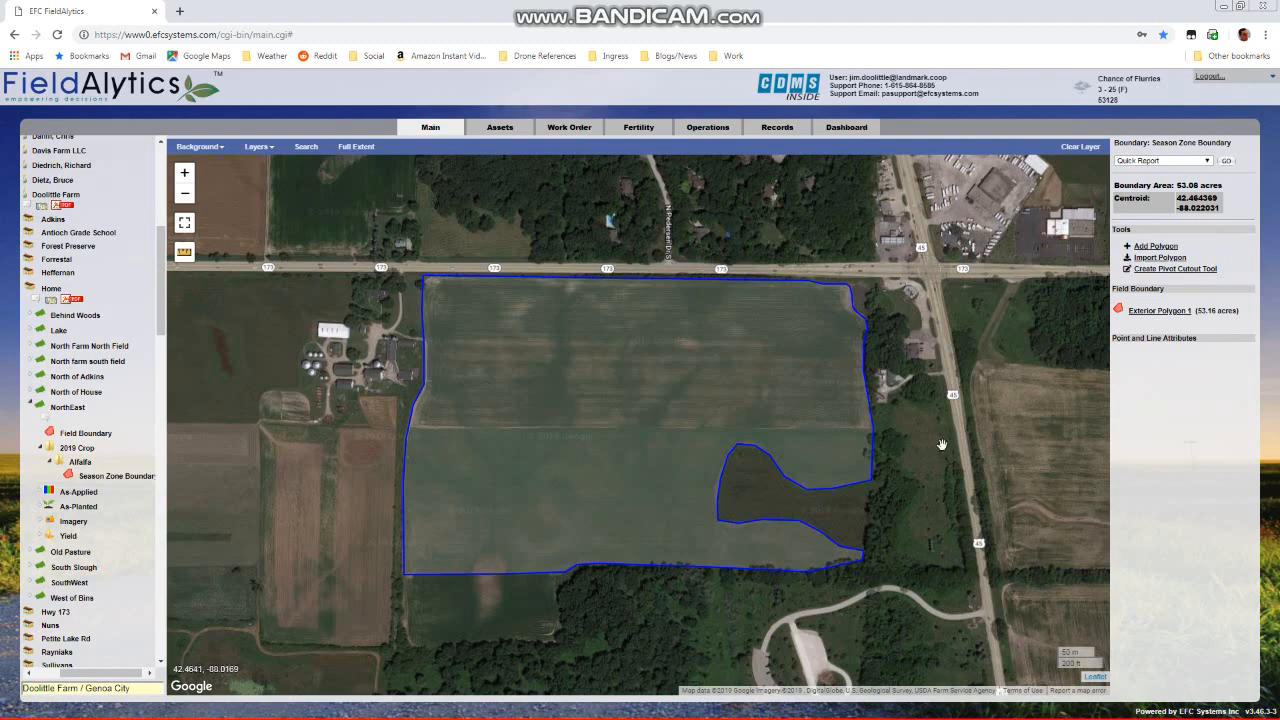
# Split the Alfalfa zone's exterior polygon with a straight two-point line across the field's middle, extending past both edges, and save
pyautogui.click(1150, 312)
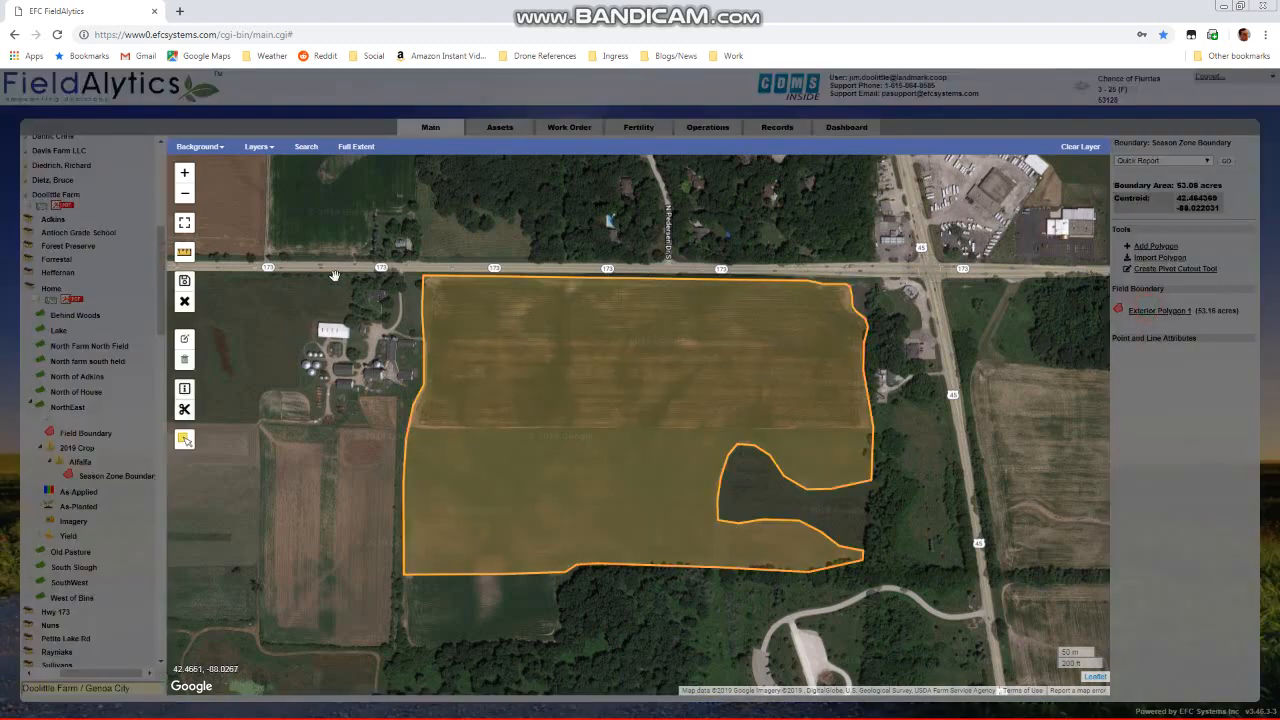
pyautogui.click(184, 416)
pyautogui.click(390, 421)
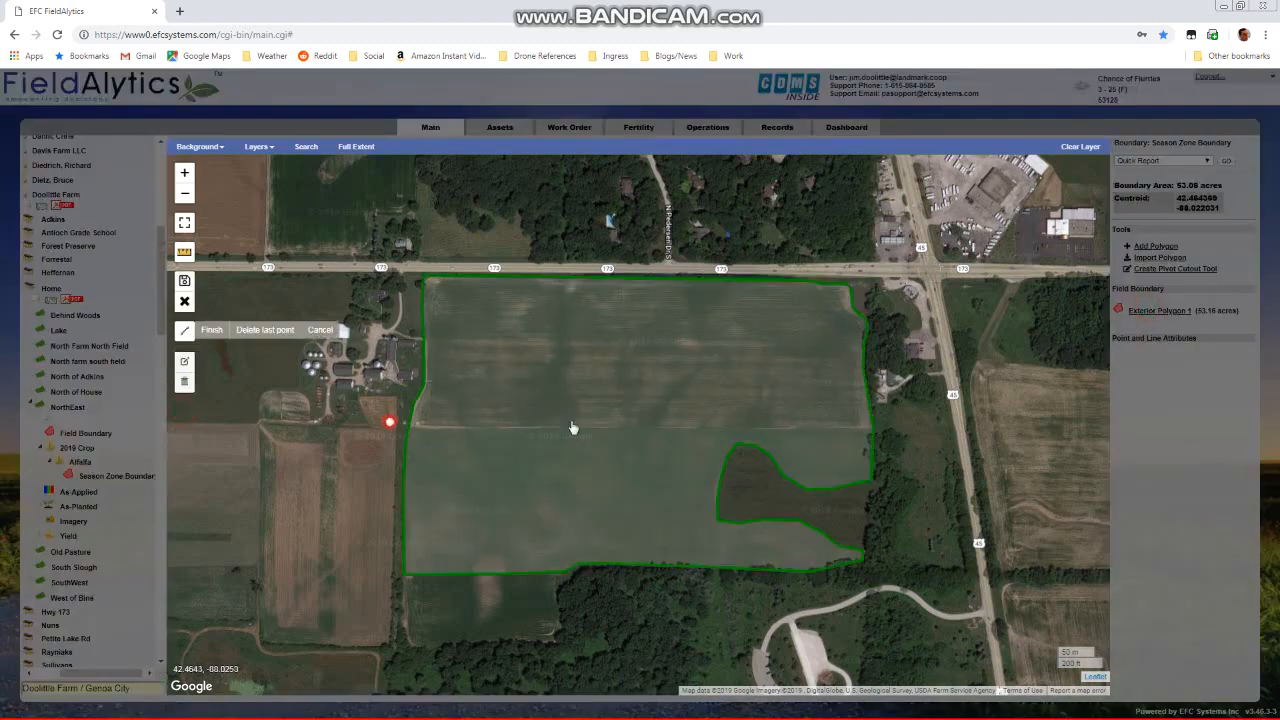
pyautogui.doubleClick(926, 423)
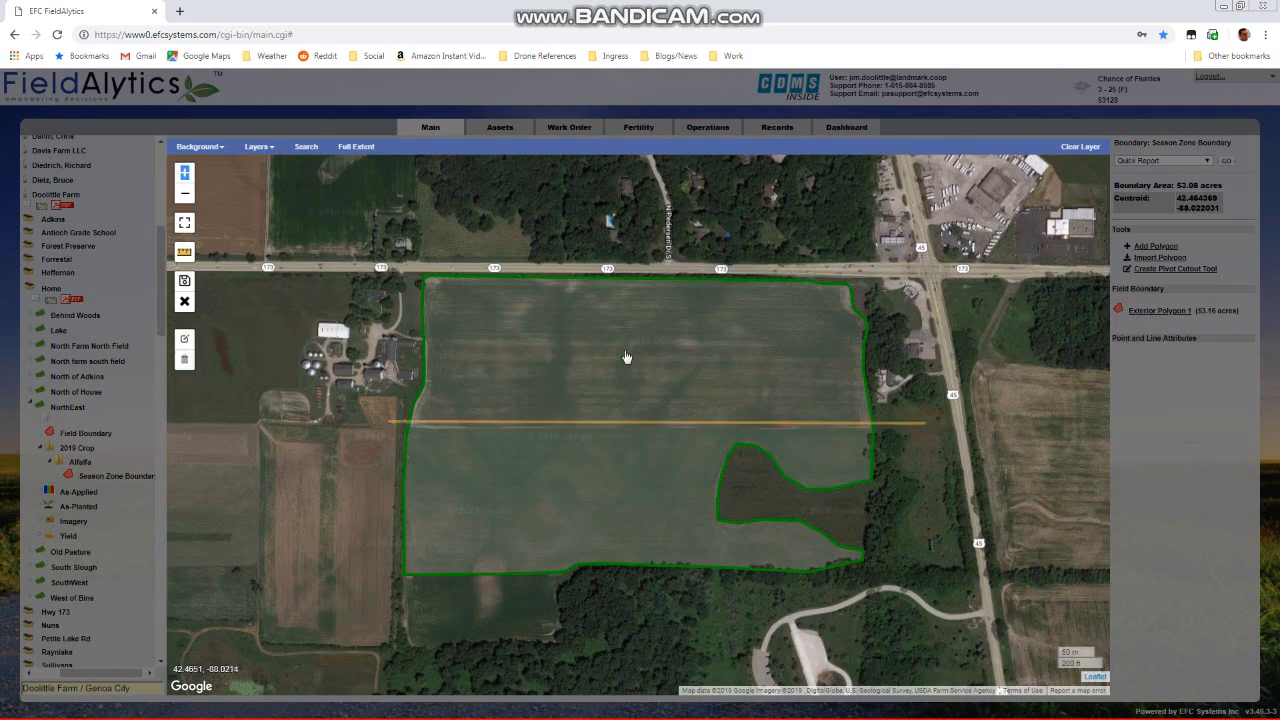
pyautogui.click(185, 282)
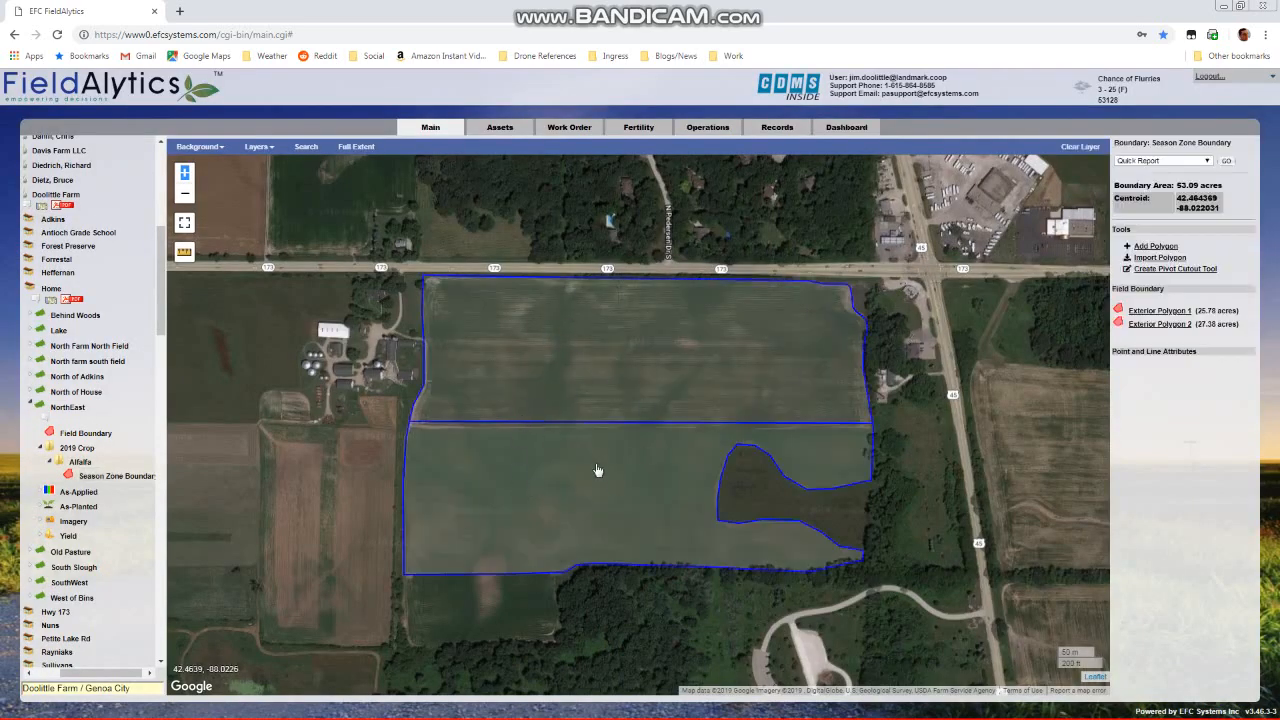
# Delete Exterior Polygon 2, the northern half, from the Alfalfa zone boundary
pyautogui.click(1150, 326)
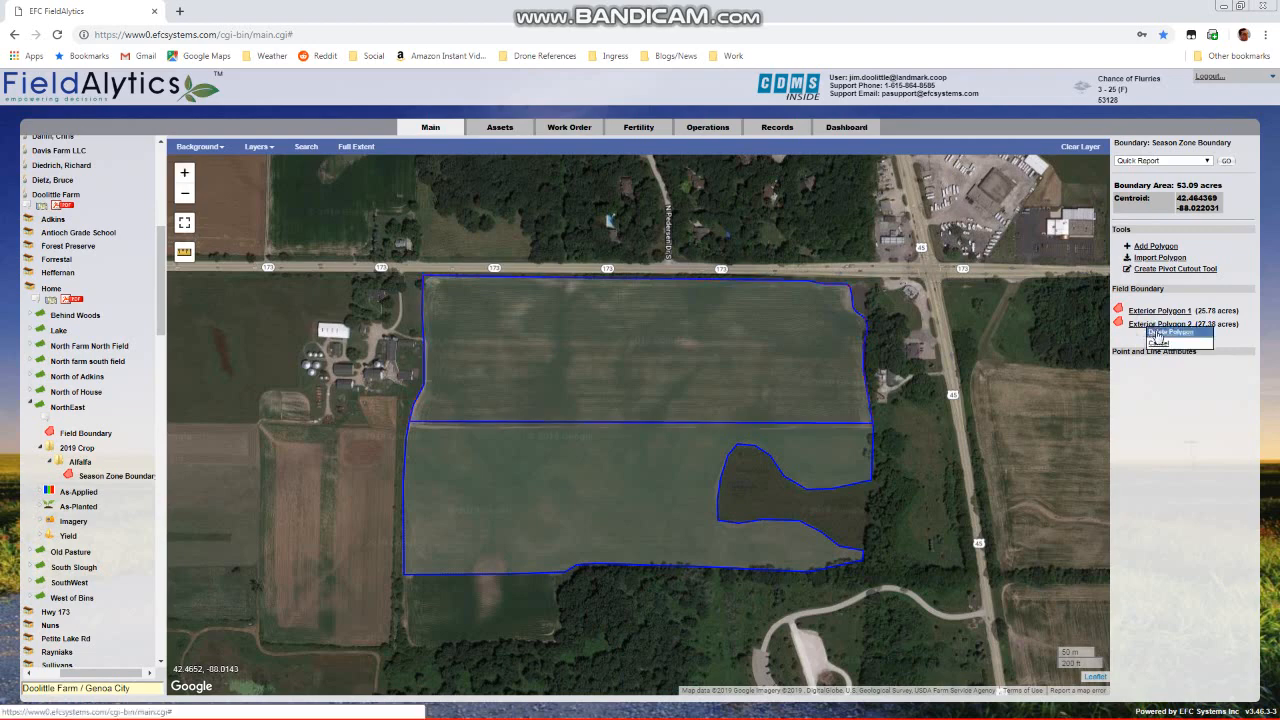
pyautogui.click(1157, 334)
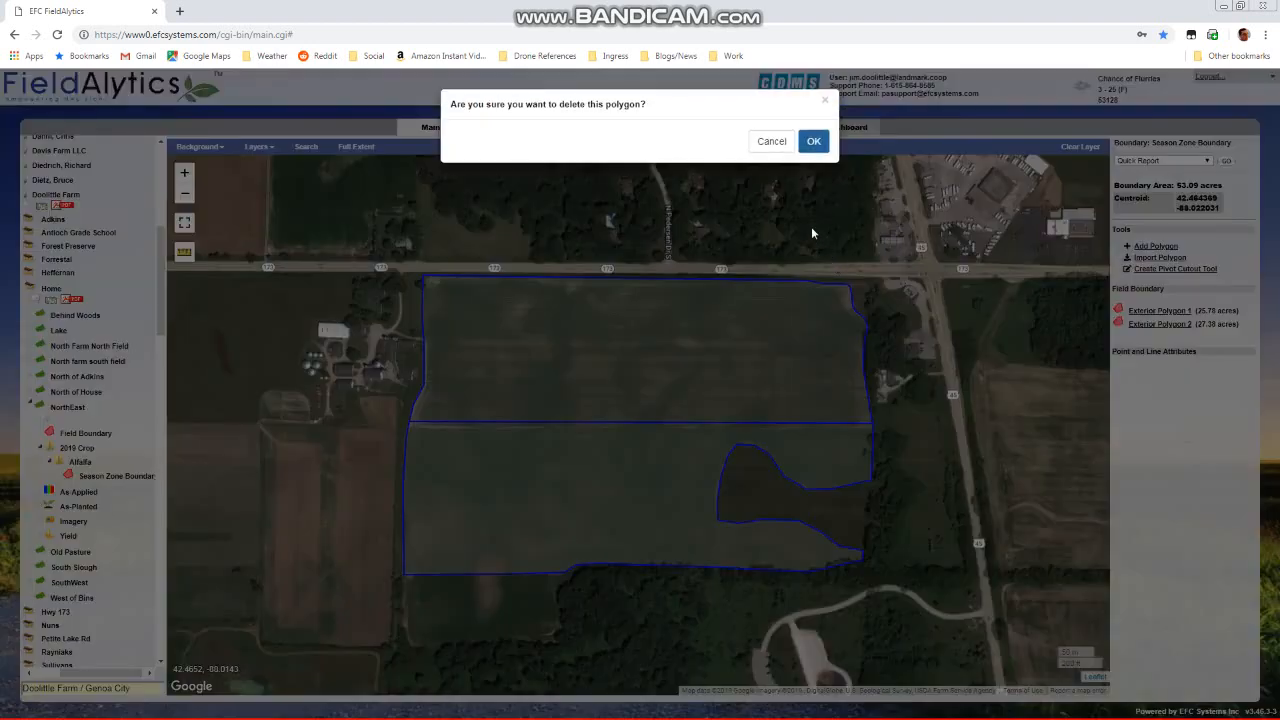
pyautogui.click(819, 147)
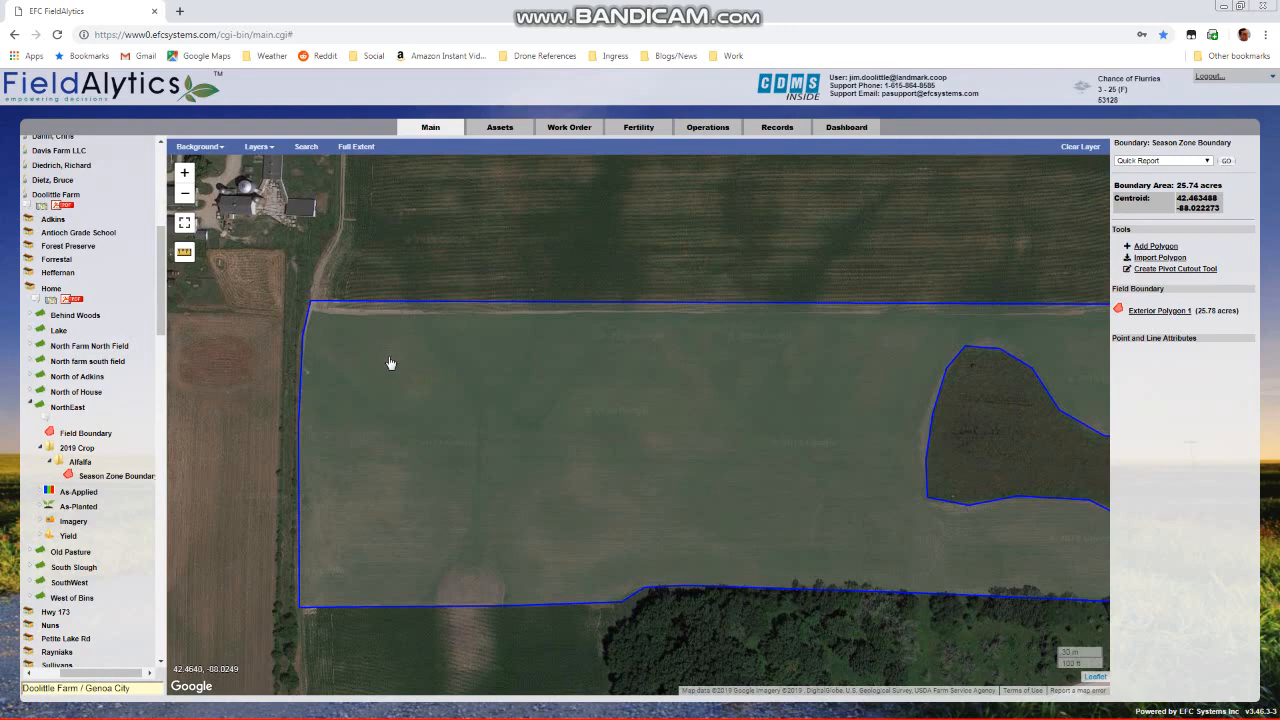
# Add a zone named 2019 Soybeans with crop Soybeans to the NorthEast field's 2019 Crop season, including the field boundary and mapping the remaining boundary
pyautogui.scroll(-1, 386, 364)
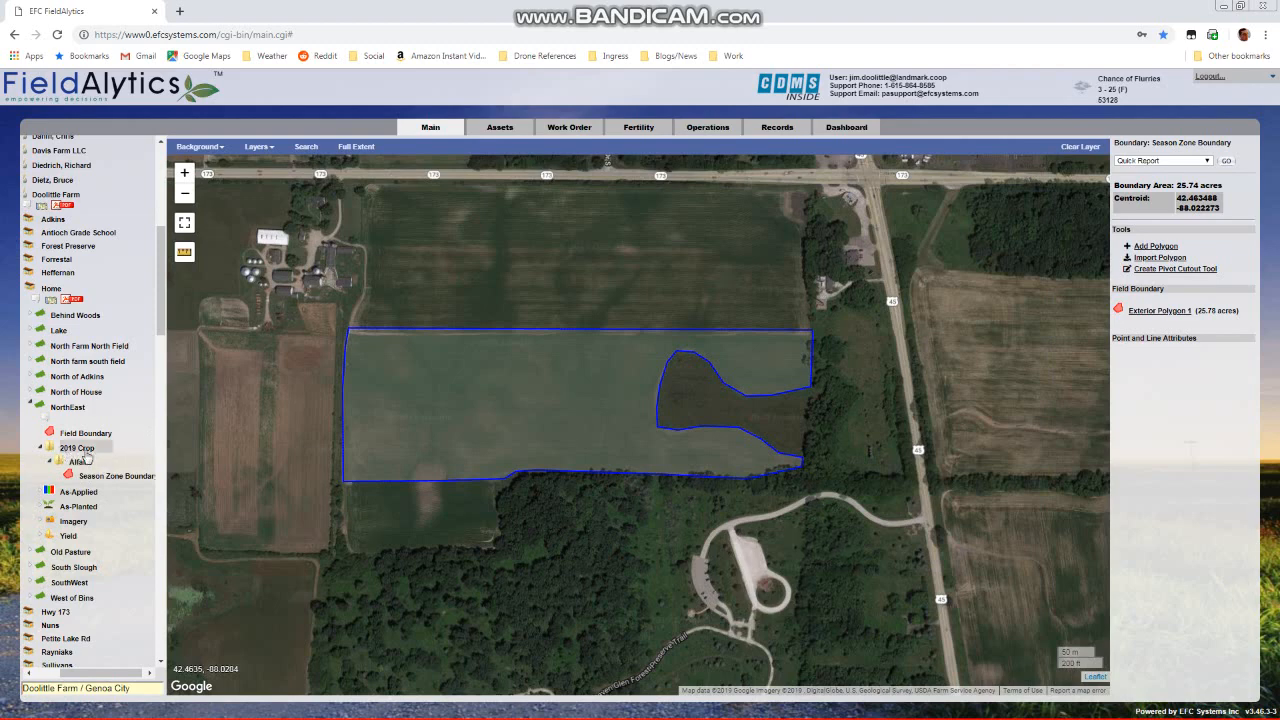
pyautogui.rightClick(76, 452)
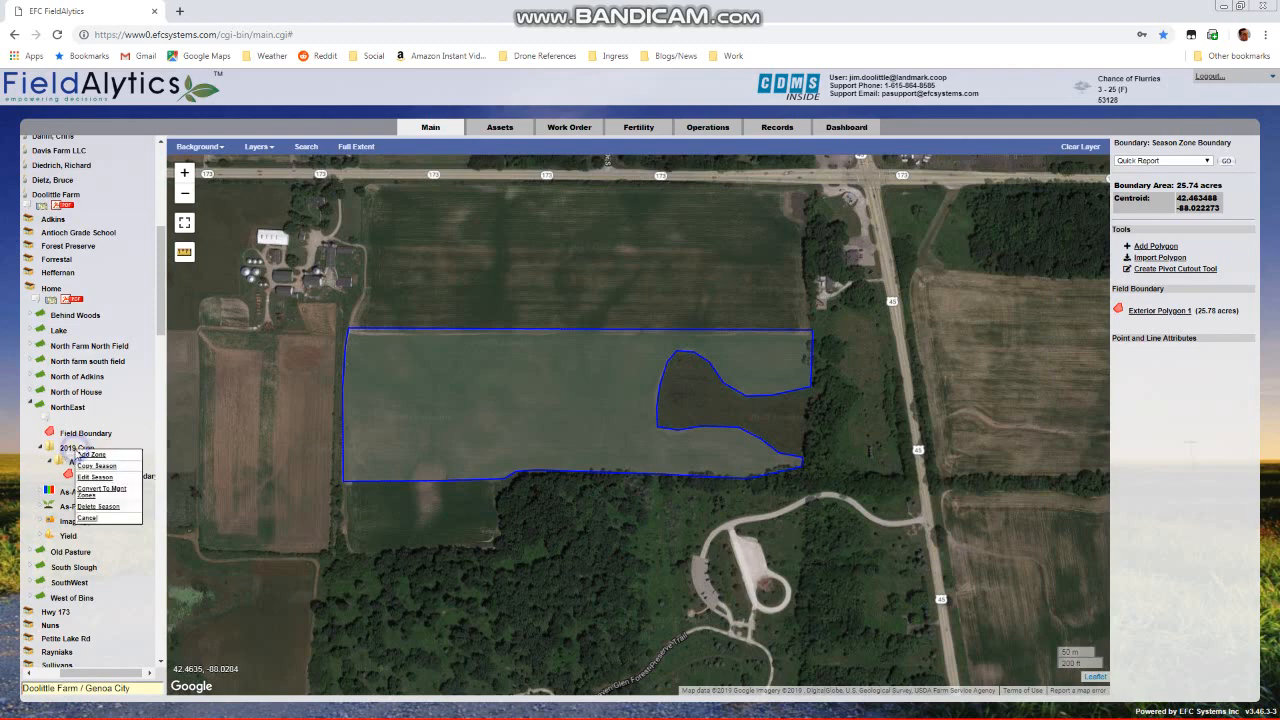
pyautogui.click(103, 456)
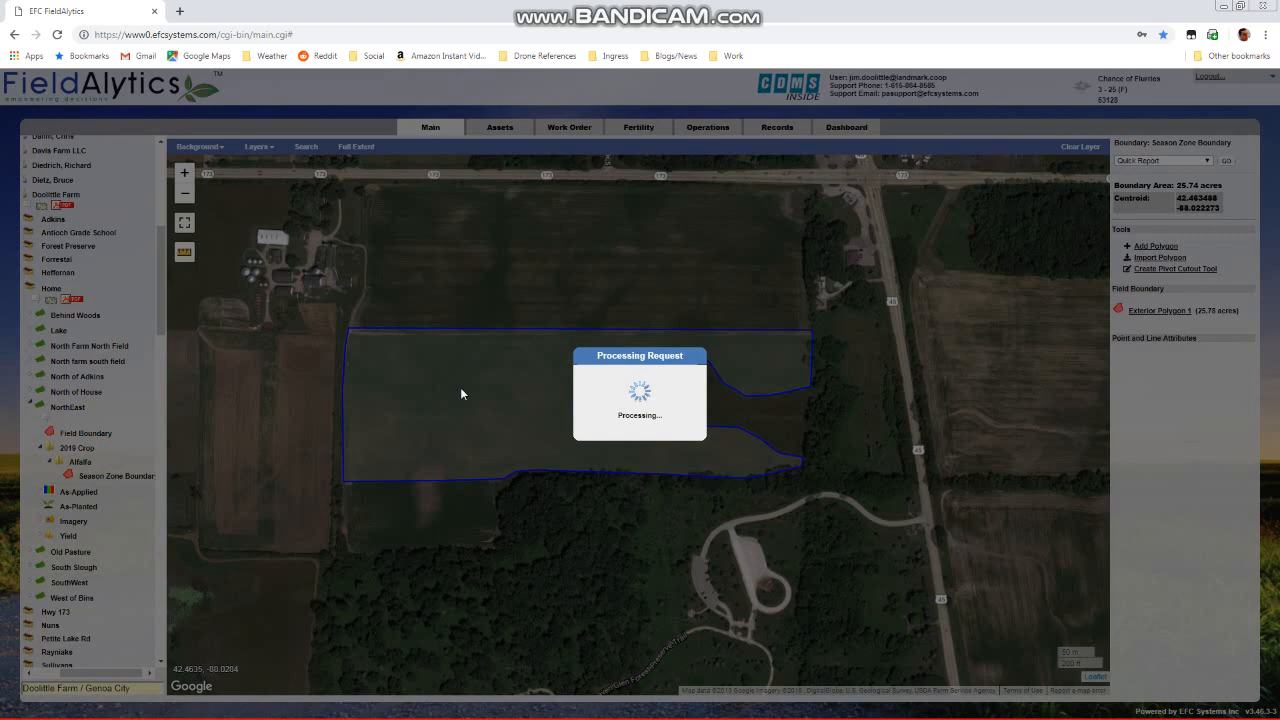
pyautogui.click(608, 338)
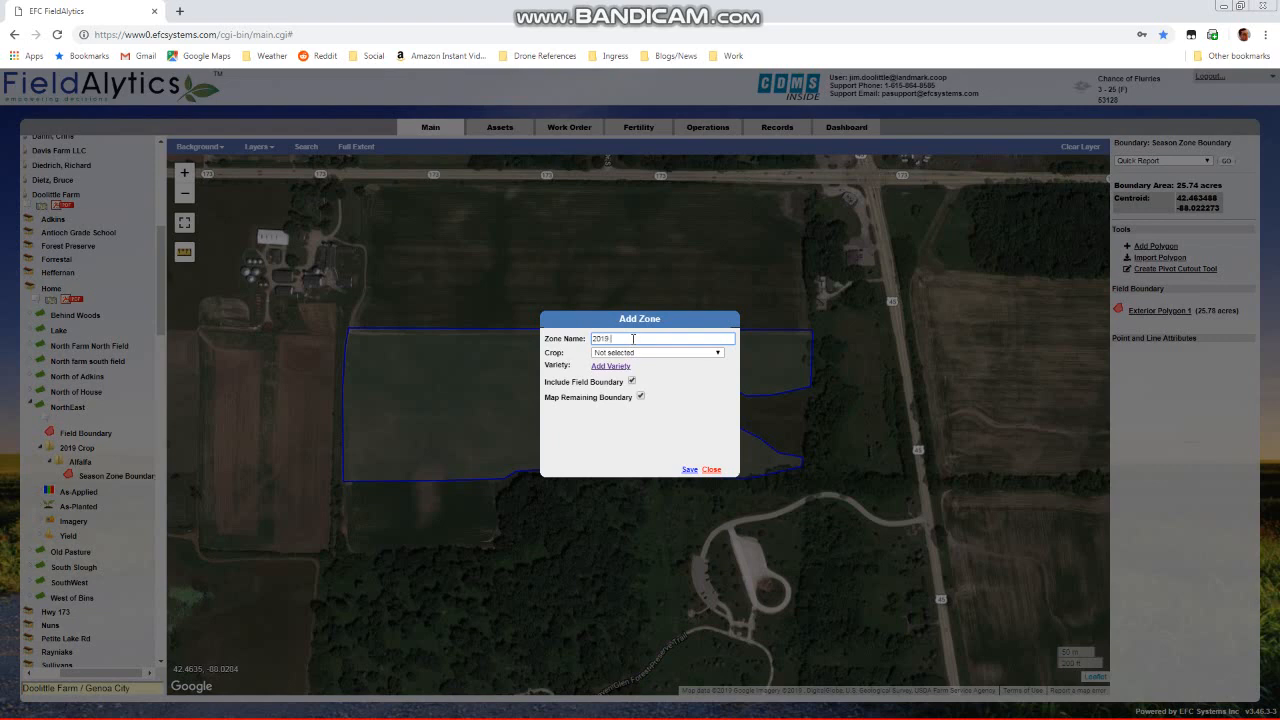
pyautogui.click(660, 352)
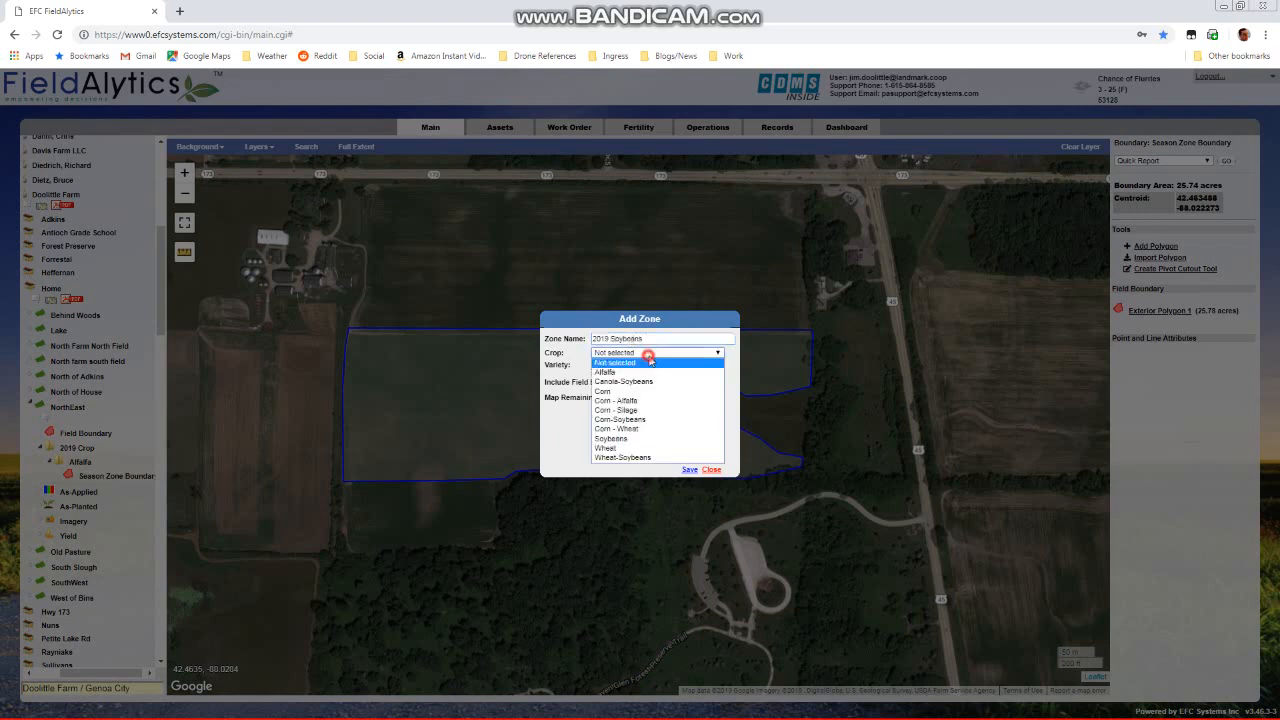
pyautogui.click(670, 438)
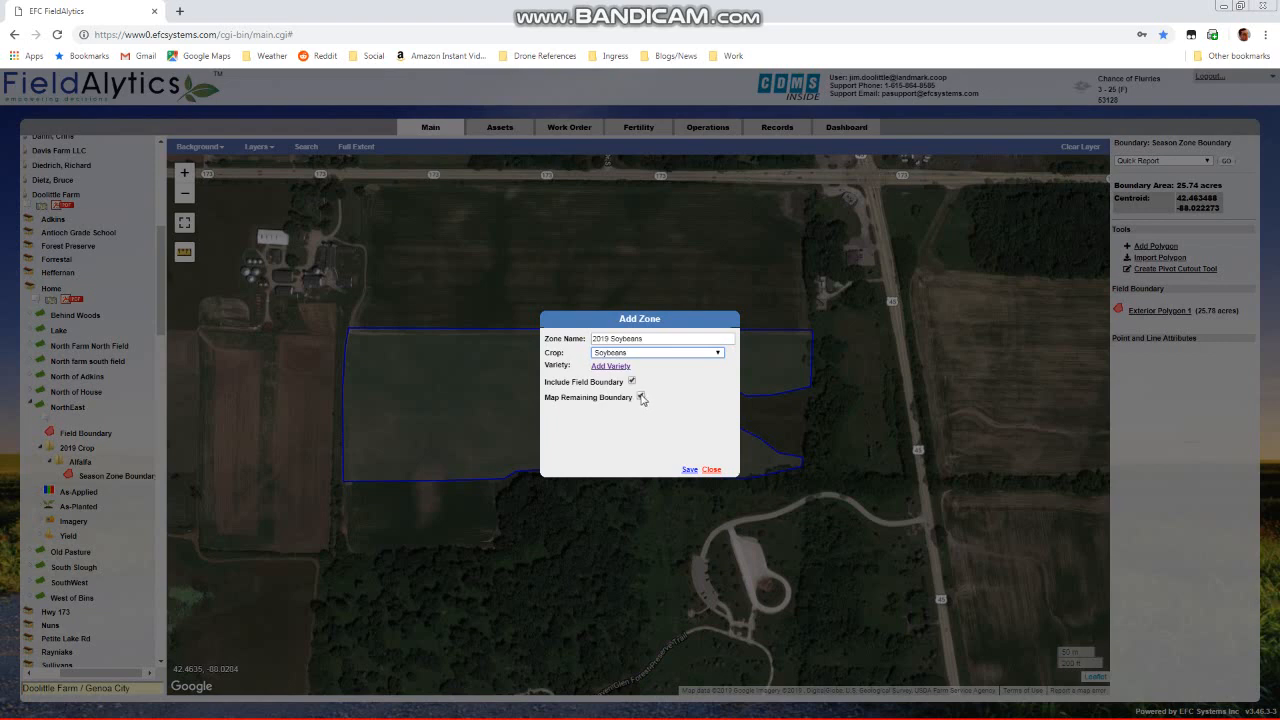
pyautogui.click(689, 469)
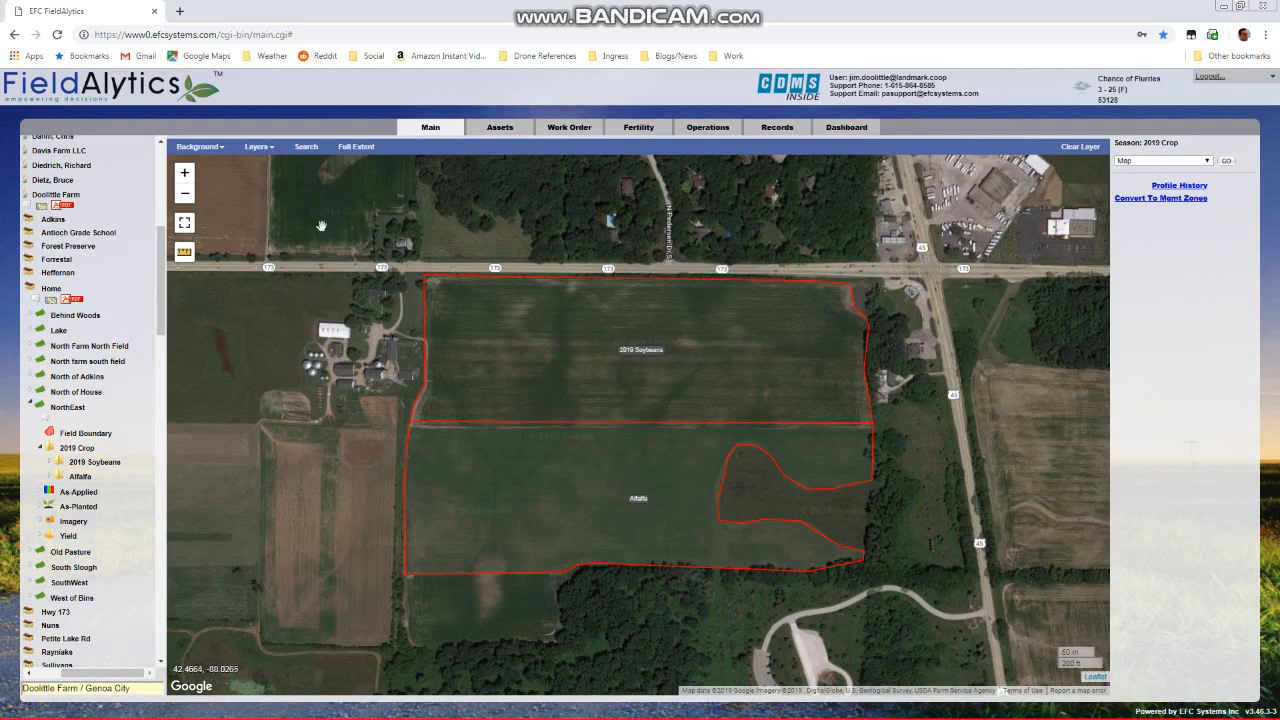
# Try to show the Assigned Crops map layer with the 2019 Crop season still selected
pyautogui.click(273, 150)
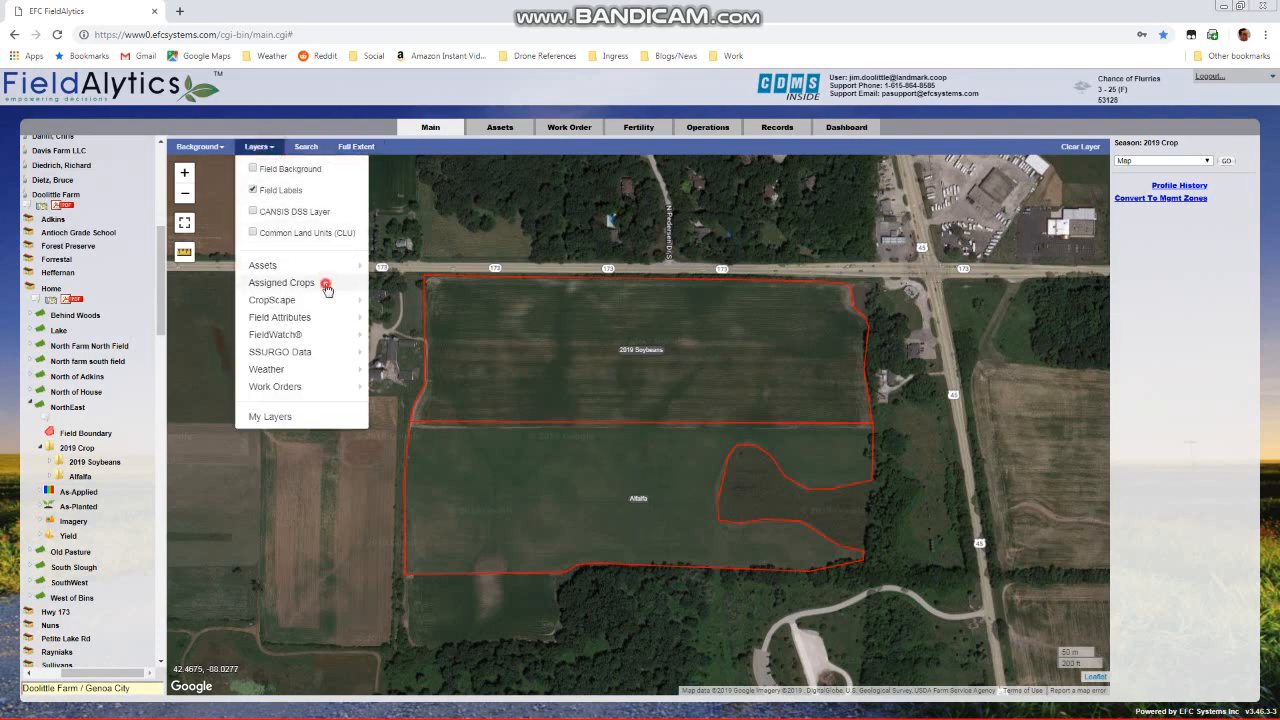
pyautogui.moveTo(329, 285)
pyautogui.click(386, 290)
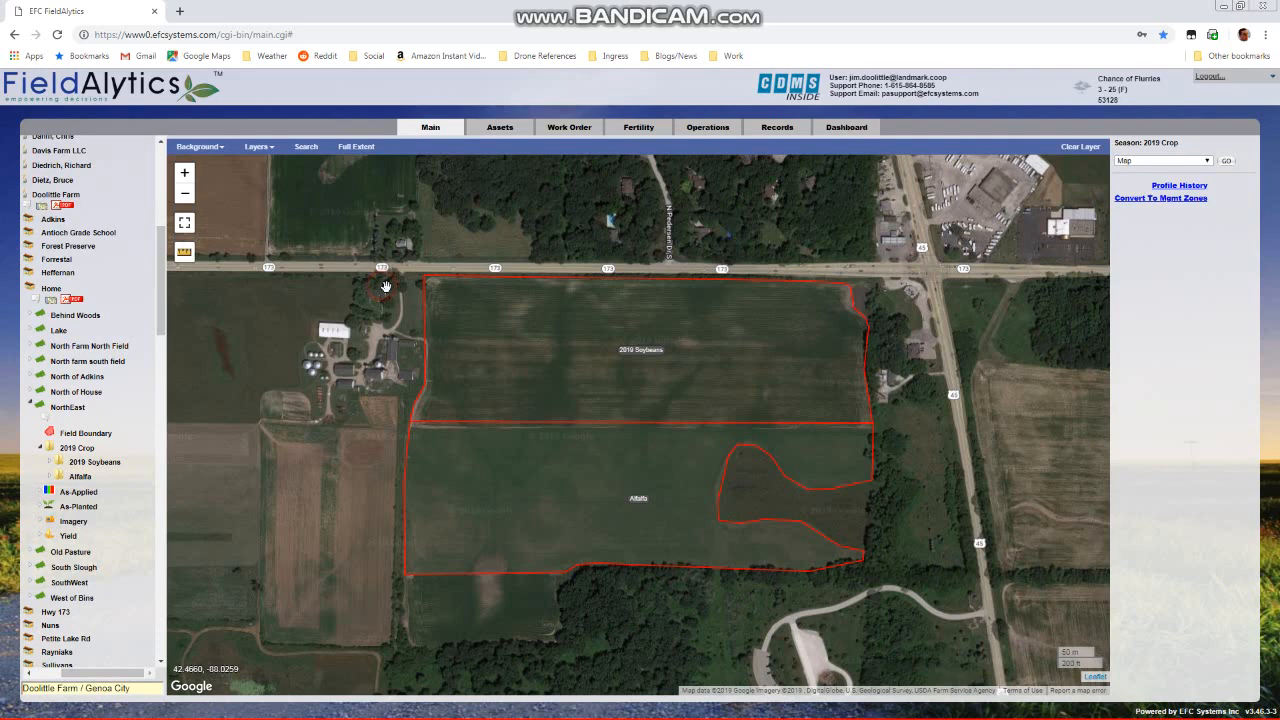
pyautogui.click(262, 147)
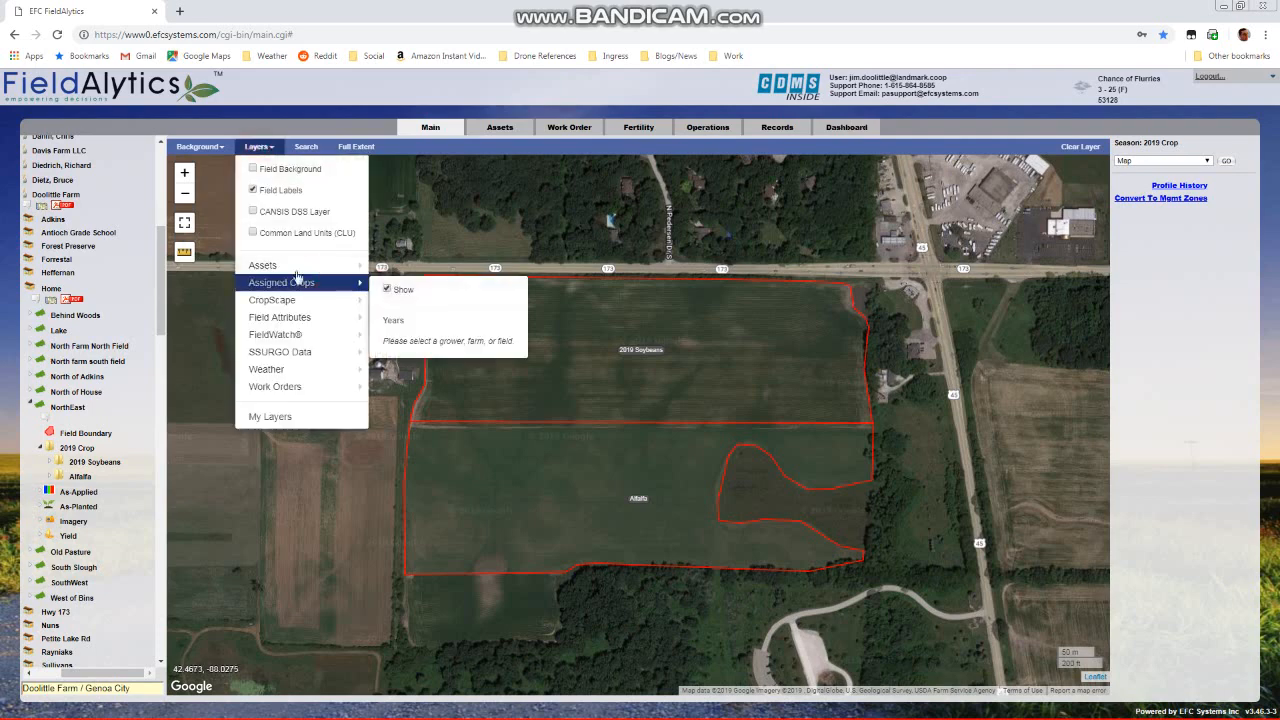
pyautogui.click(258, 147)
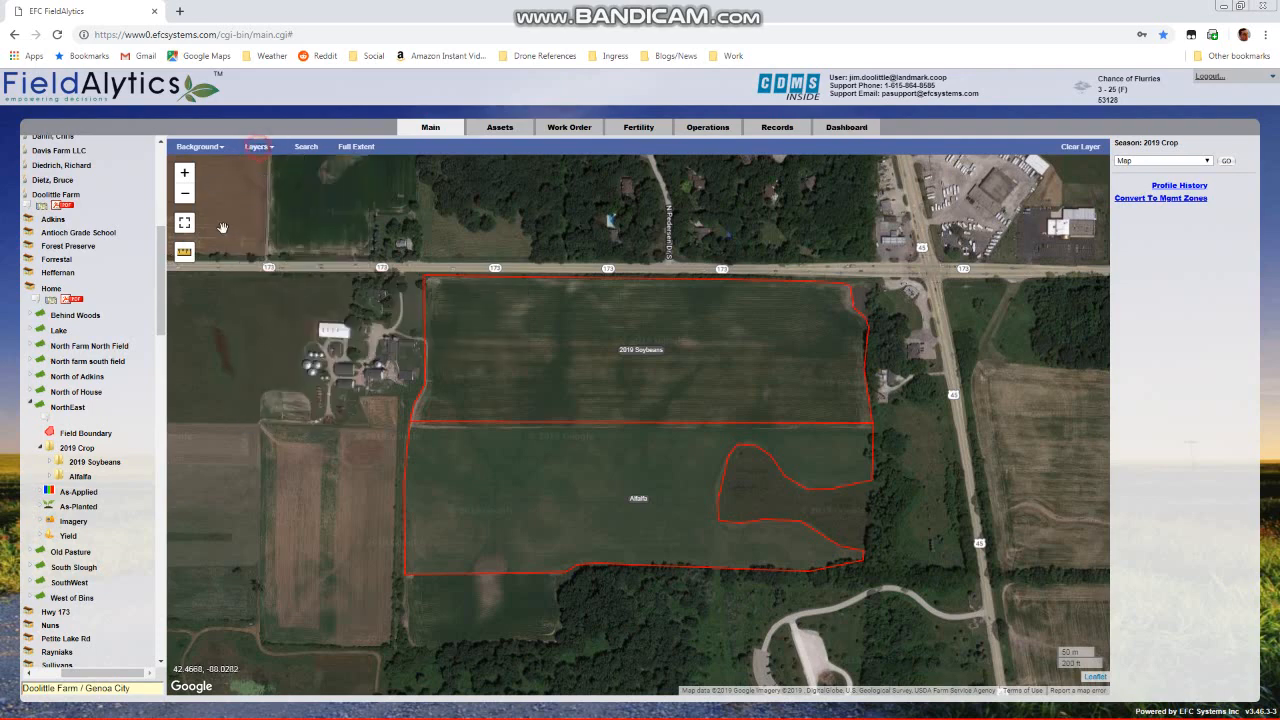
# Select the NorthEast field and show its Assigned Crops layer for 2019 on the map
pyautogui.click(66, 408)
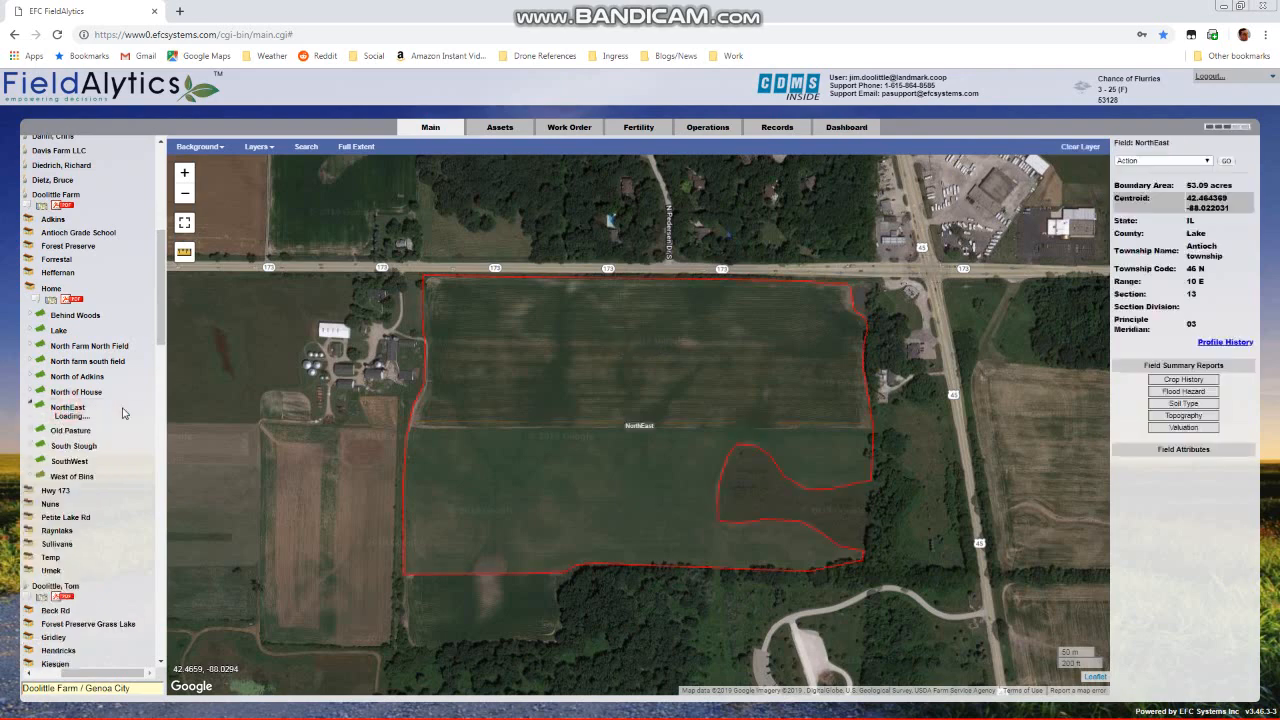
pyautogui.click(271, 148)
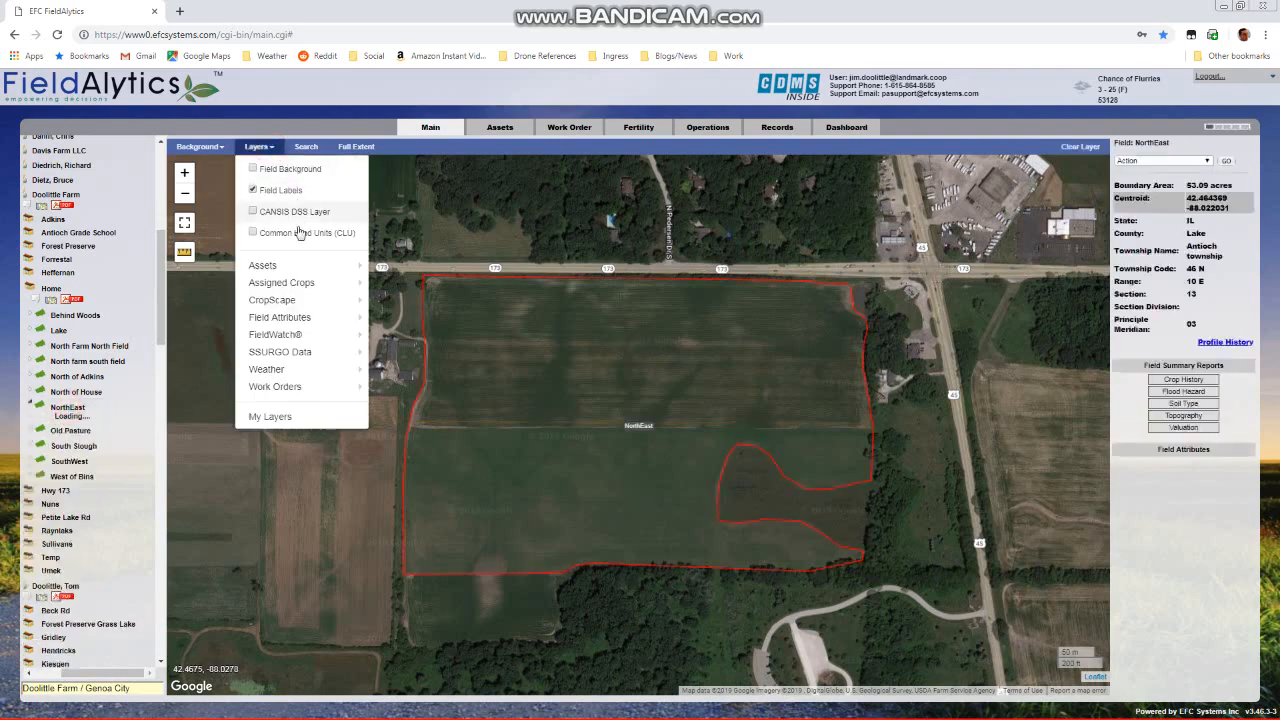
pyautogui.click(387, 290)
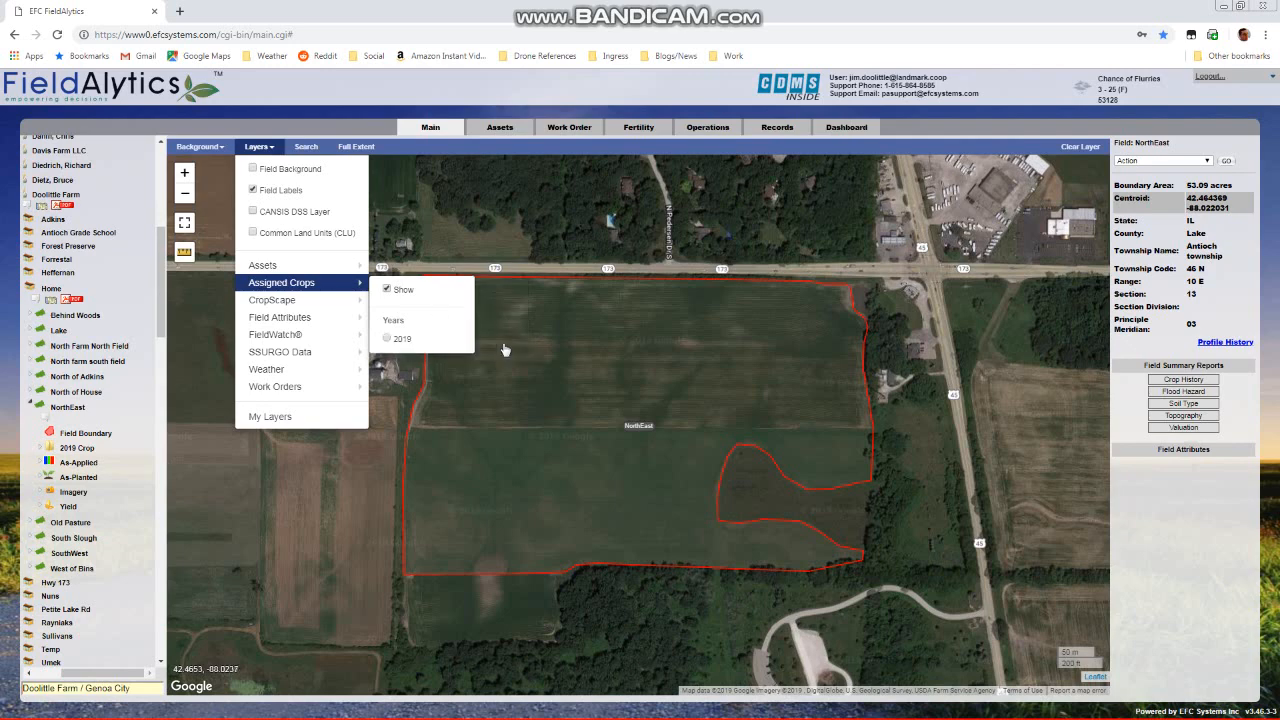
pyautogui.click(389, 340)
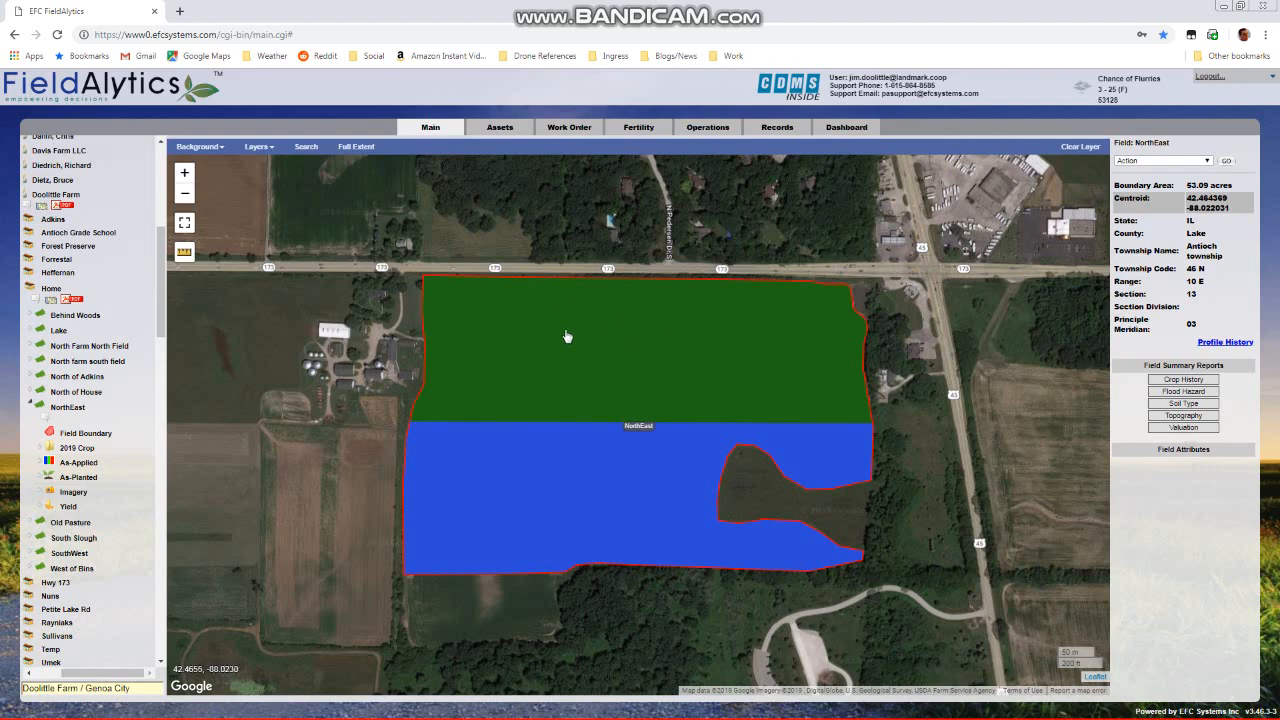
# Generate a Map report for the NorthEast field, excluding summary pages and coloring the field by Assigned Crop for 2019
pyautogui.click(1163, 160)
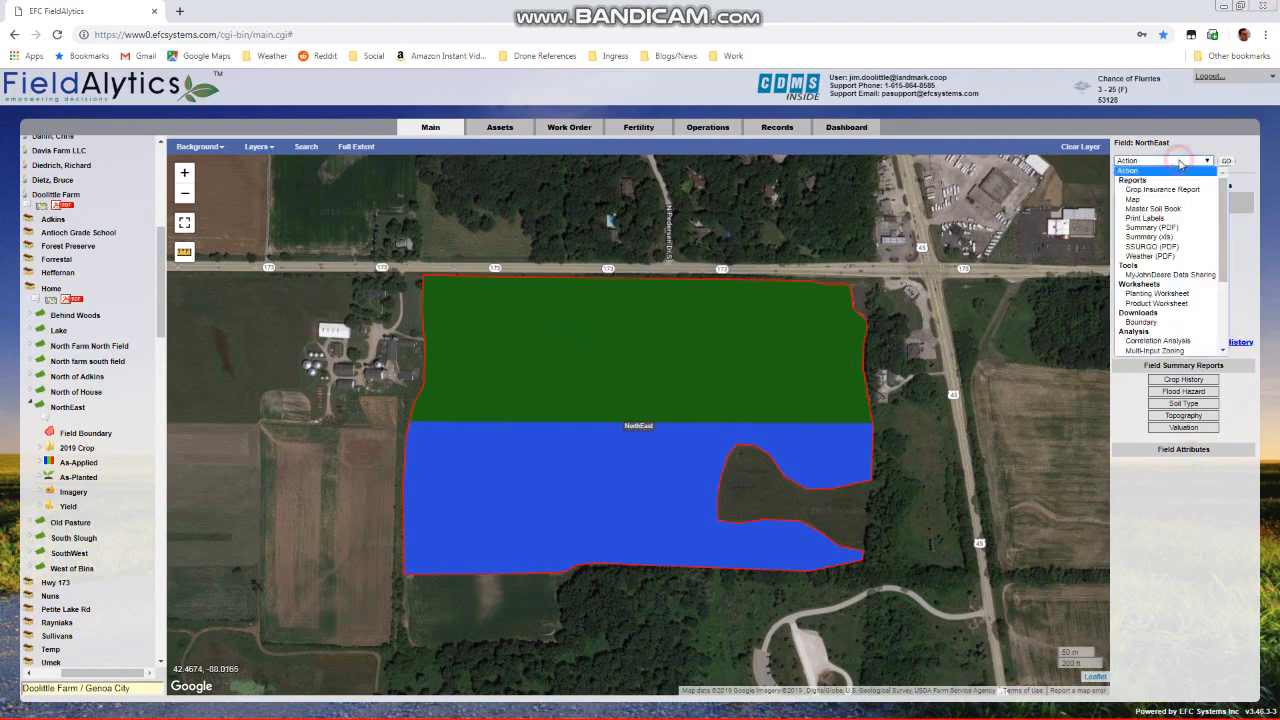
pyautogui.click(1177, 200)
pyautogui.click(1226, 161)
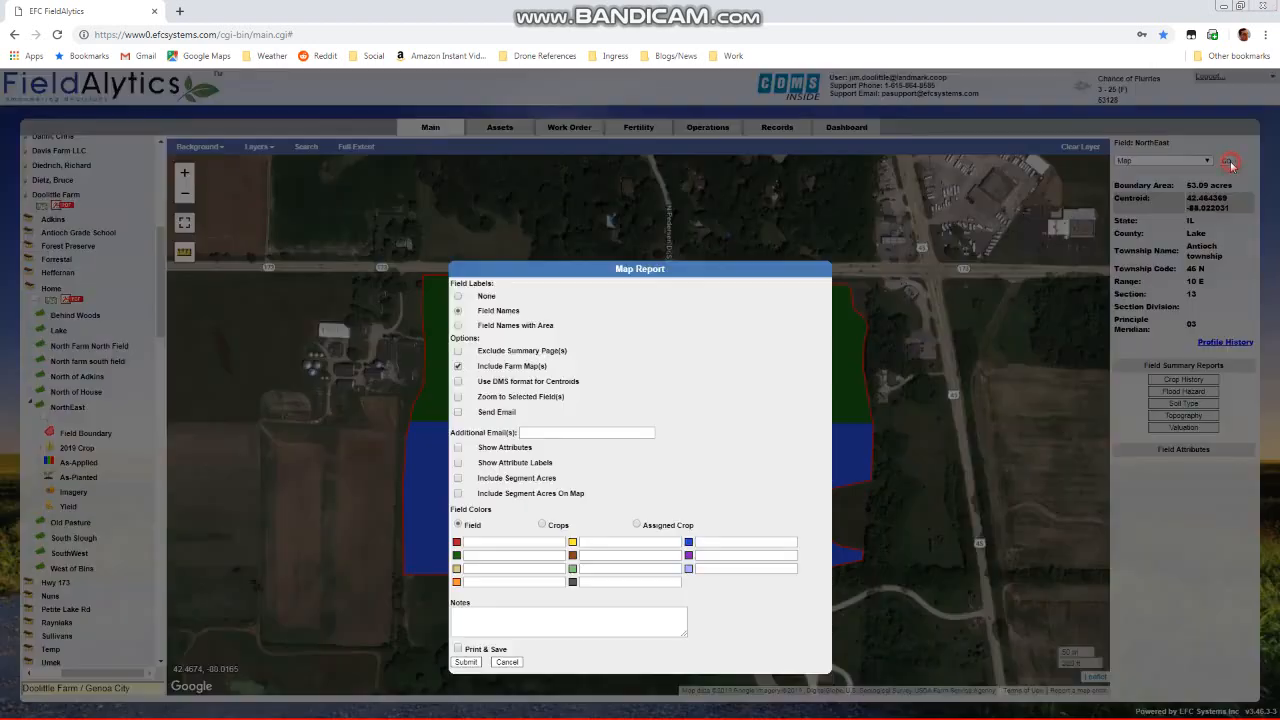
pyautogui.click(457, 350)
pyautogui.click(637, 525)
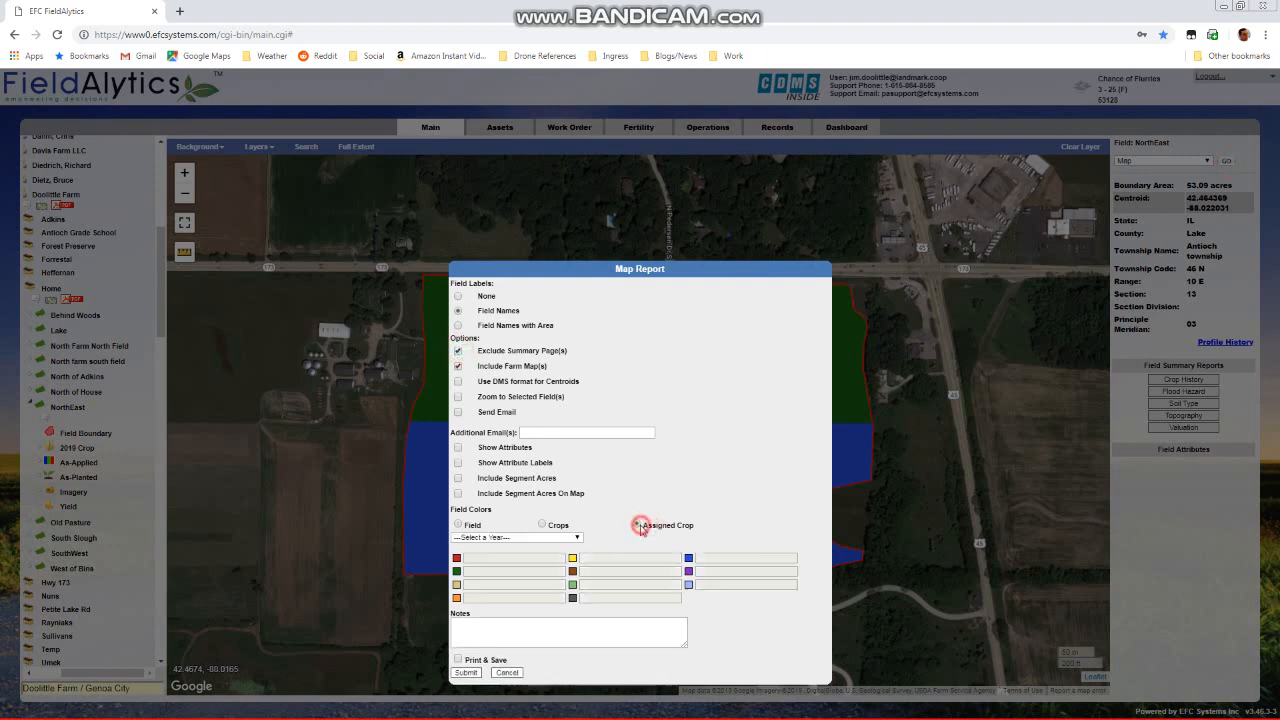
pyautogui.click(515, 537)
pyautogui.click(516, 558)
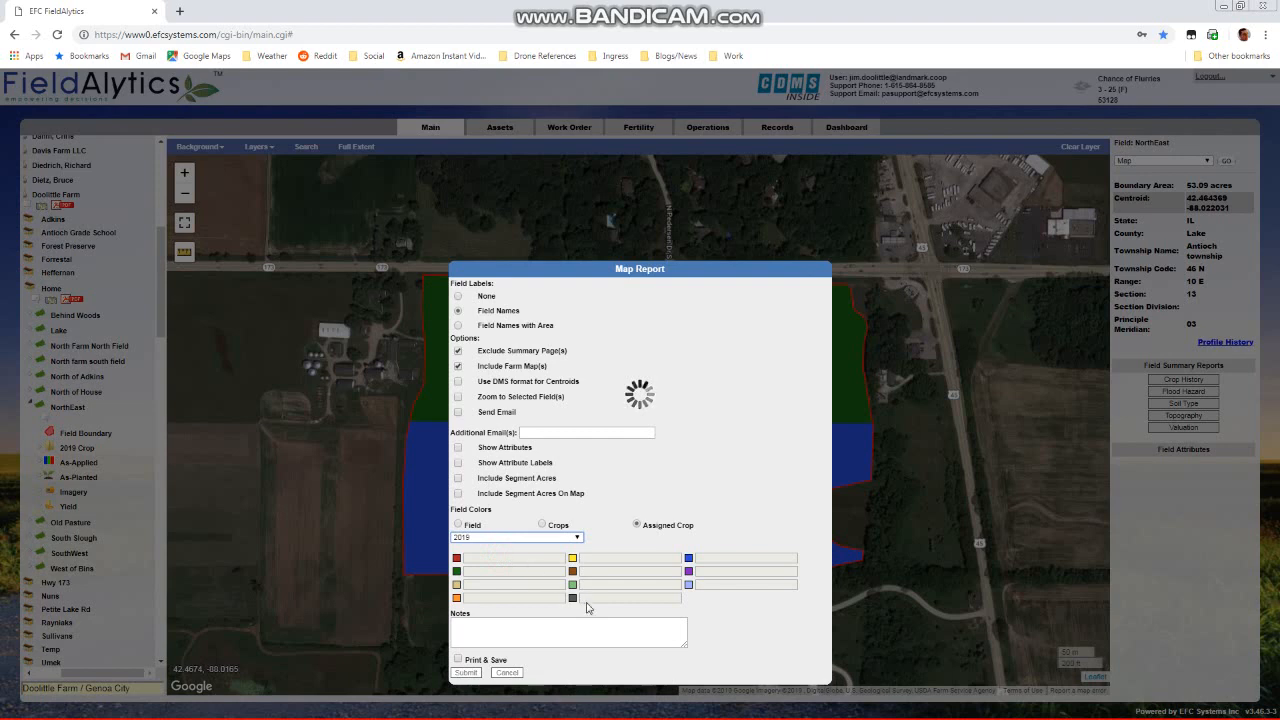
pyautogui.click(464, 673)
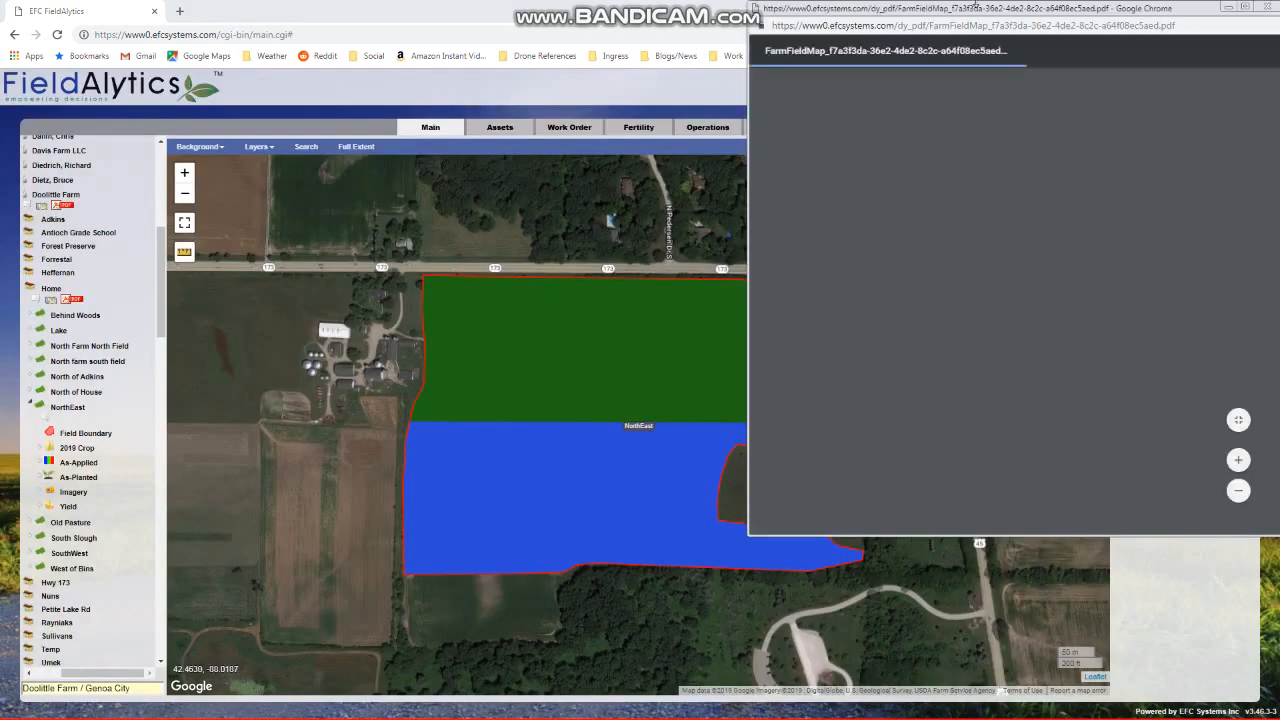
# Bring the report's PDF window fully into view and examine the crop-colored field map and its legend
pyautogui.moveTo(982, 9); pyautogui.dragTo(898, 18)
pyautogui.scroll(-3, 970, 265)
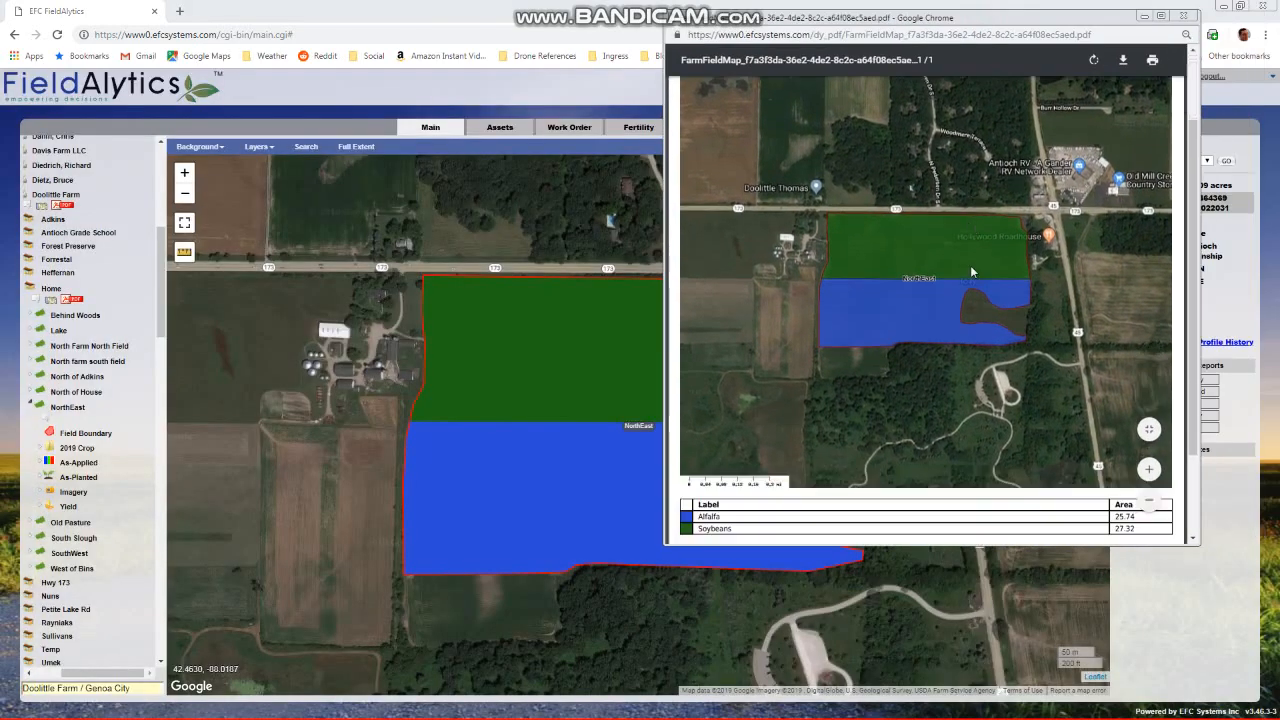
pyautogui.scroll(1, 818, 363)
pyautogui.scroll(3, 886, 360)
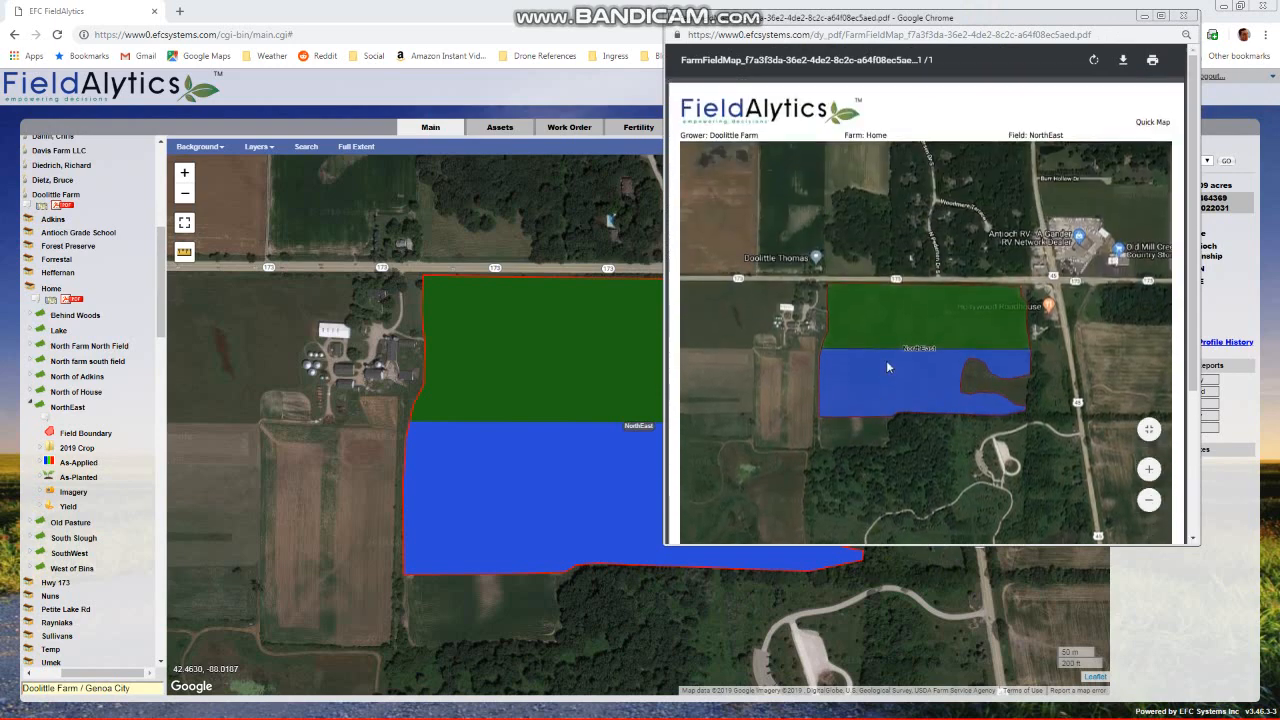